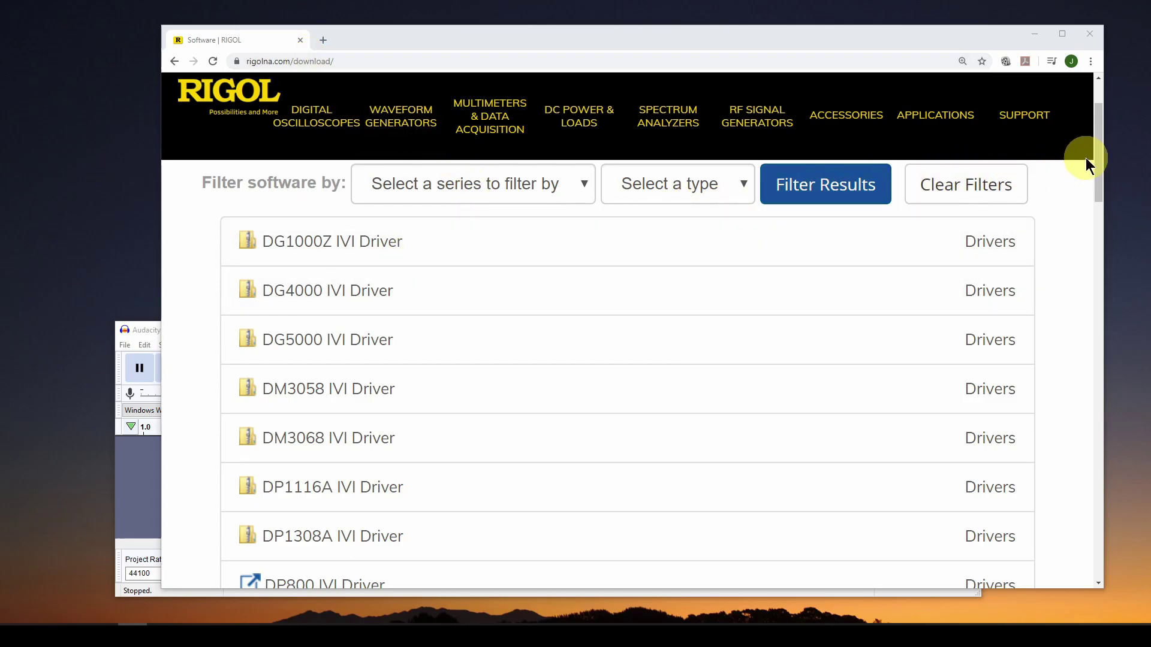
Step: Set the series filter to 1000Z and apply it to the RIGOL software list
{"action": "left_click_drag", "start_coordinate": [1099, 145], "coordinate": [1069, 116]}
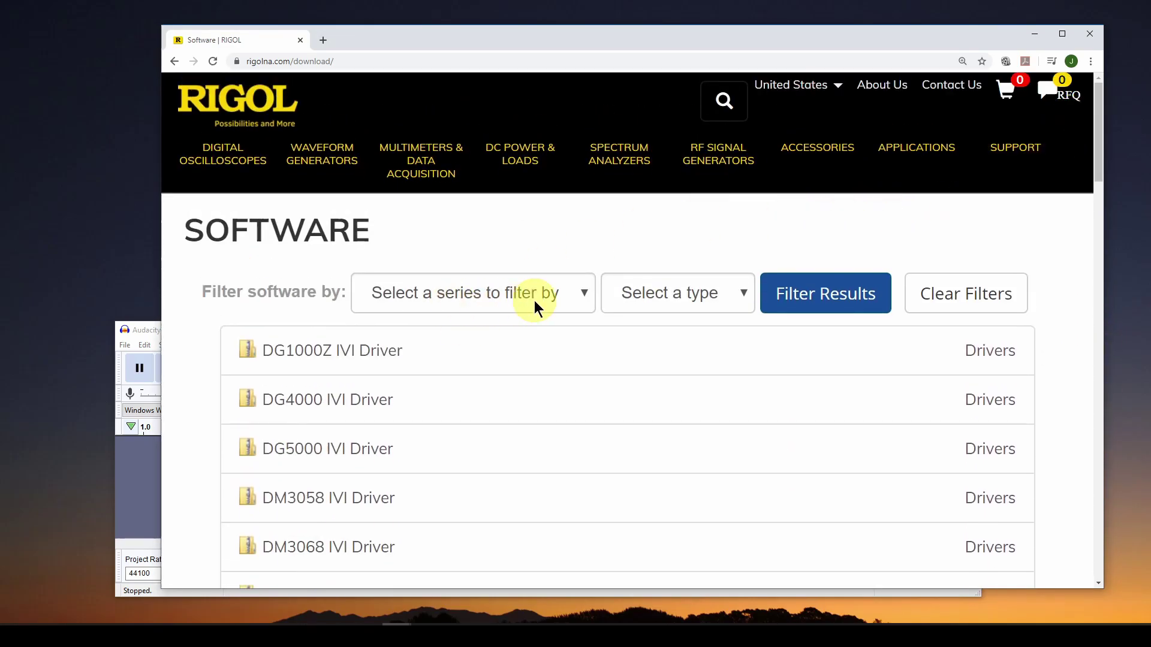
{"action": "left_click", "coordinate": [581, 295]}
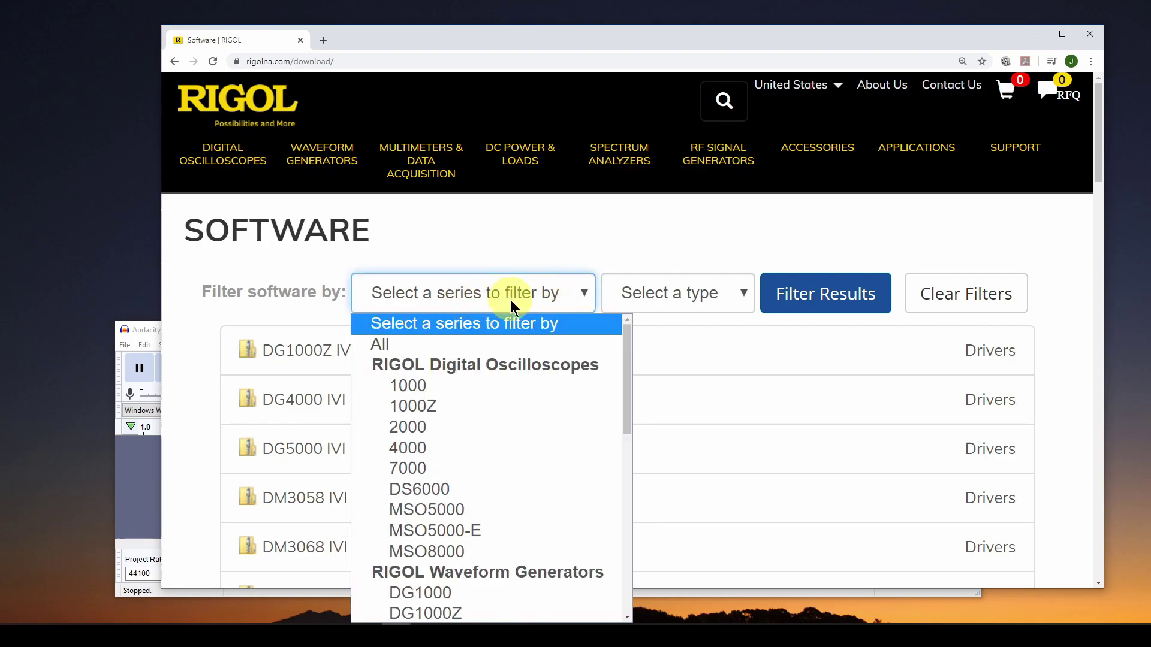
{"action": "left_click", "coordinate": [419, 406]}
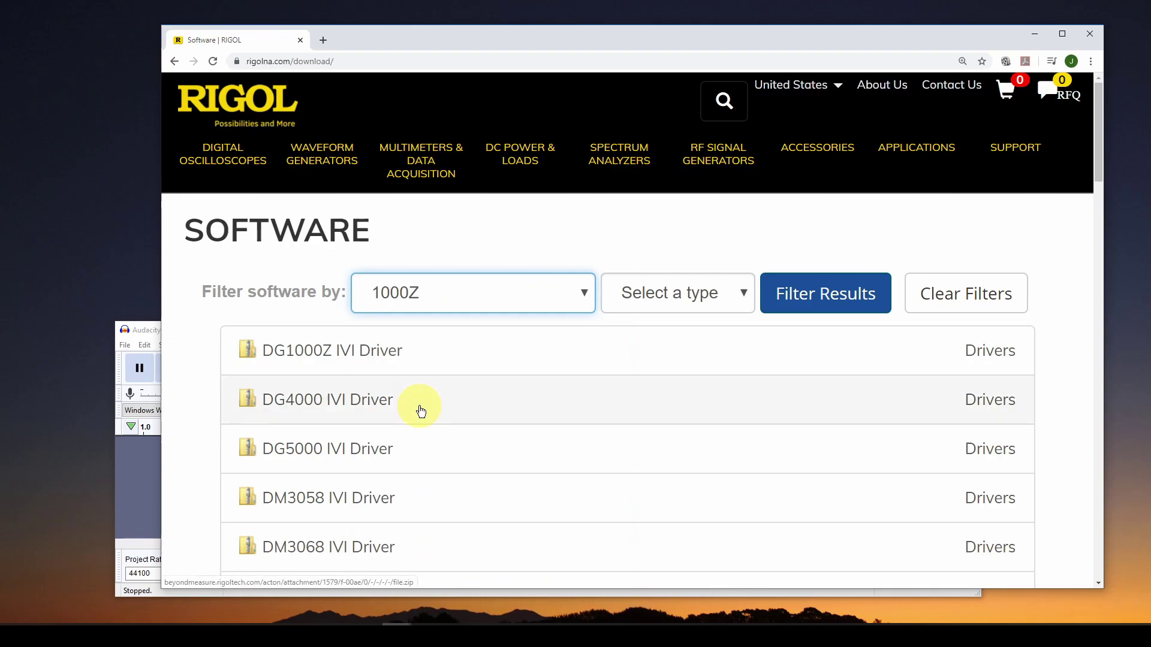
{"action": "left_click", "coordinate": [815, 295]}
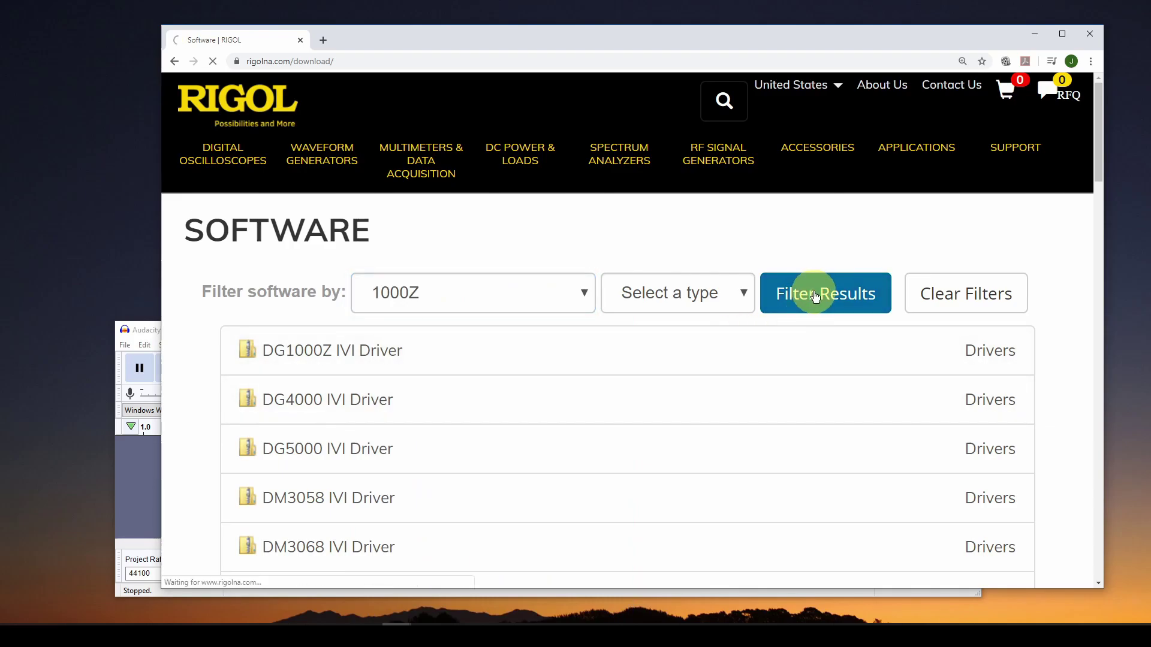
{"action": "scroll", "coordinate": [480, 351], "scroll_direction": "down", "scroll_amount": 1}
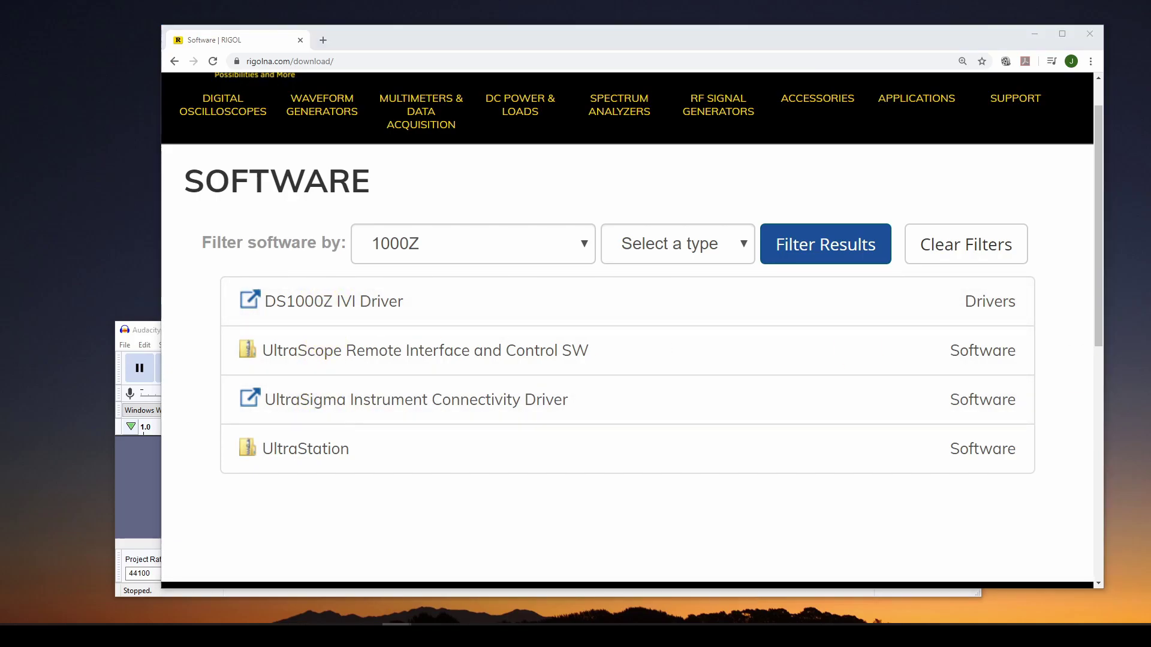
Step: Position the Rigol Scope Software folder and open the Ultra Sigma zip's installer folder
{"action": "left_click_drag", "start_coordinate": [1150, 170], "coordinate": [599, 149]}
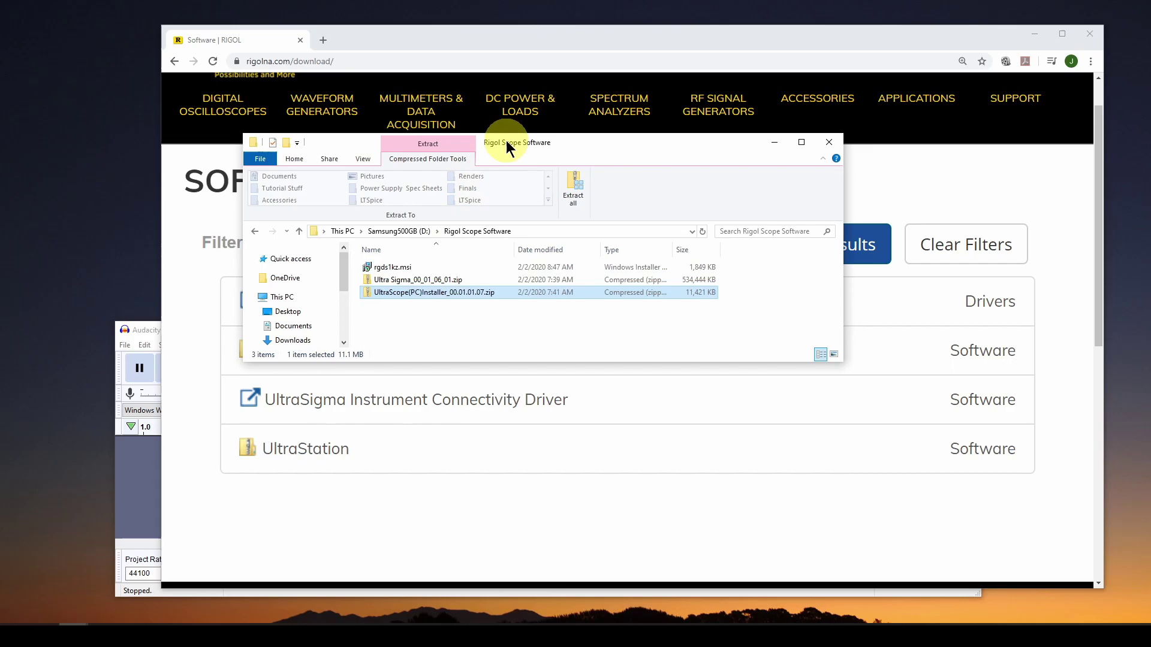
{"action": "left_click_drag", "start_coordinate": [550, 142], "coordinate": [702, 159]}
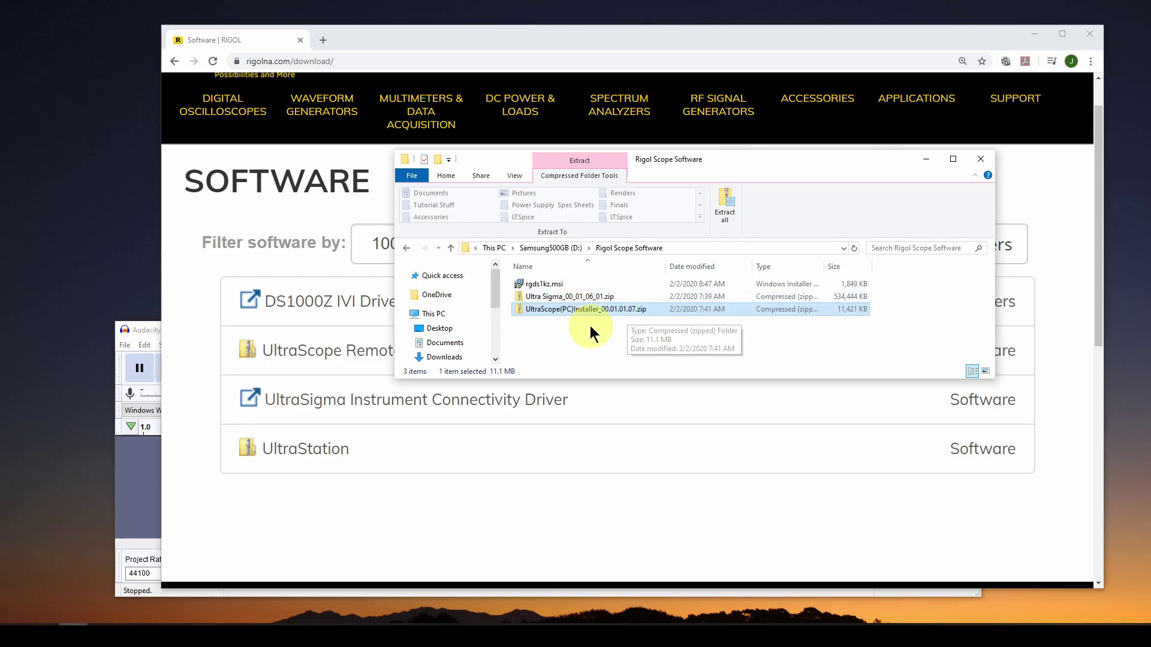
{"action": "double_click", "coordinate": [558, 295]}
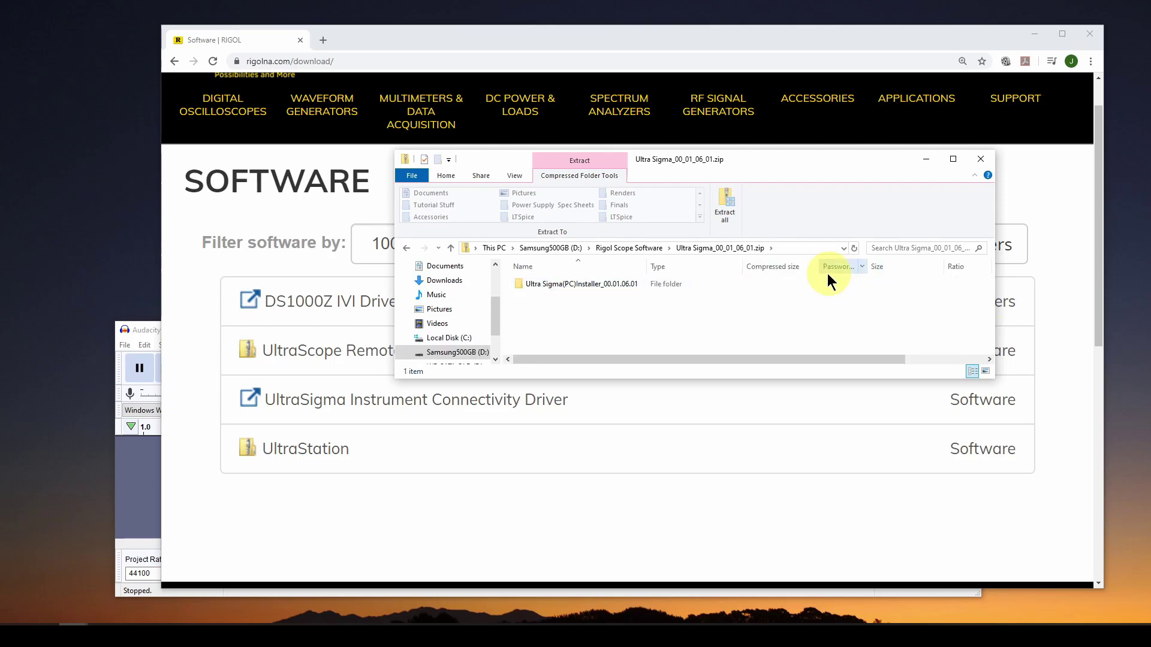
{"action": "double_click", "coordinate": [579, 282]}
{"action": "scroll", "coordinate": [610, 312], "scroll_direction": "down", "scroll_amount": 2}
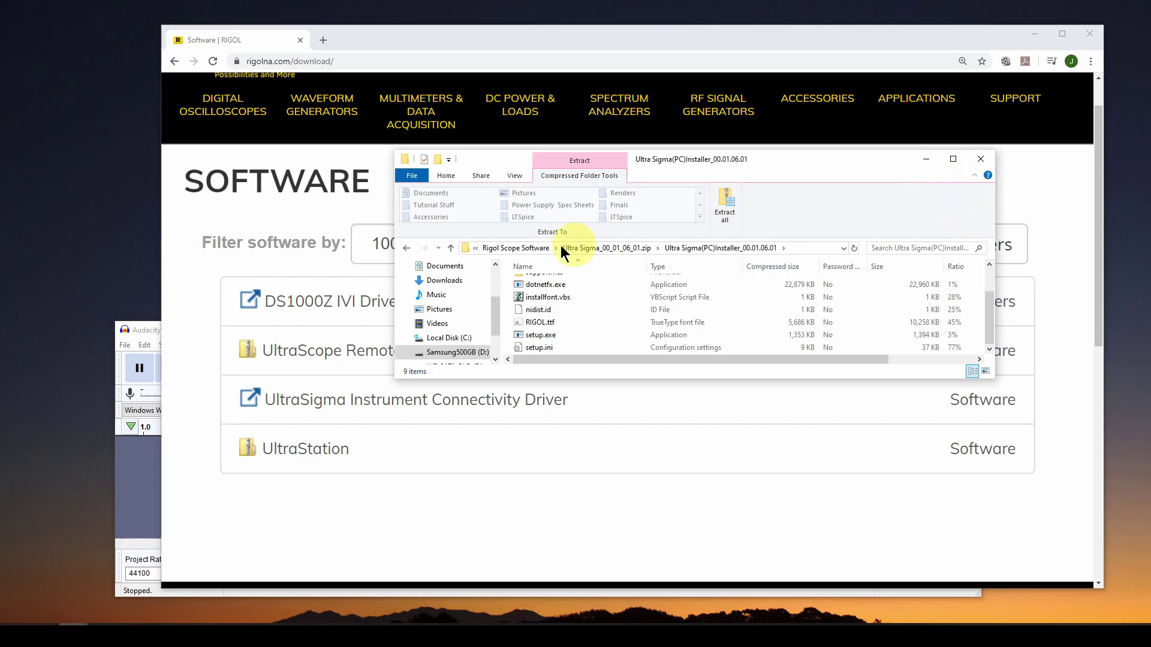
Step: Go back up to Rigol Scope Software and open the UltraScope installer zip showing UltraScope setup.exe
{"action": "left_click", "coordinate": [449, 248]}
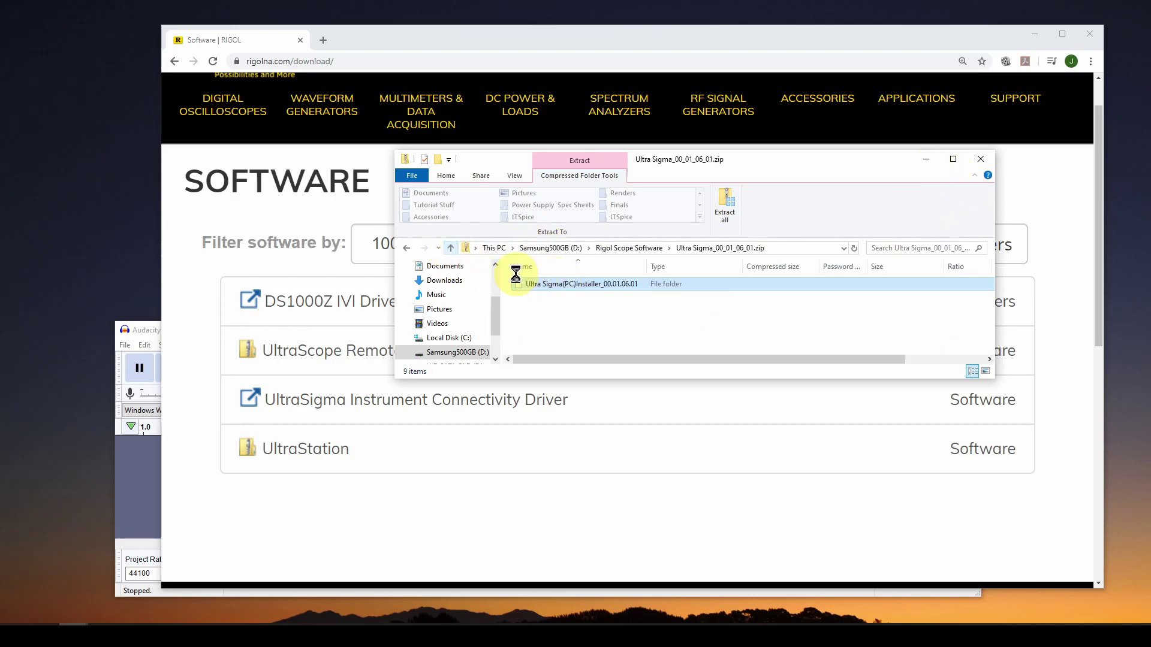
{"action": "left_click", "coordinate": [451, 249]}
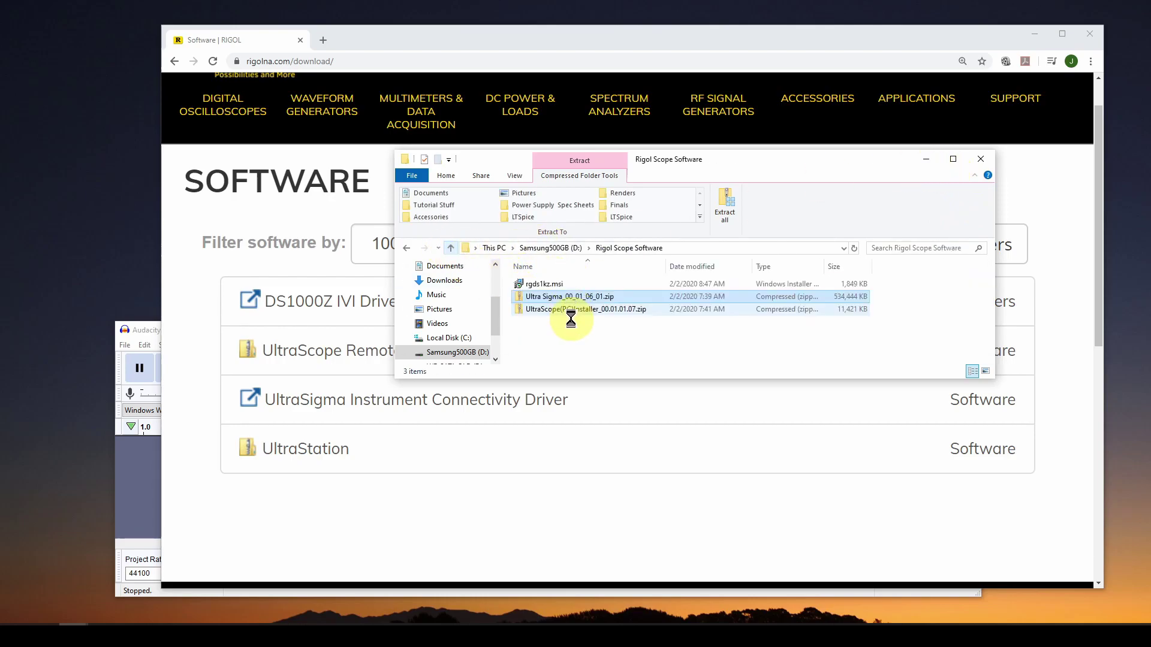
{"action": "double_click", "coordinate": [558, 310]}
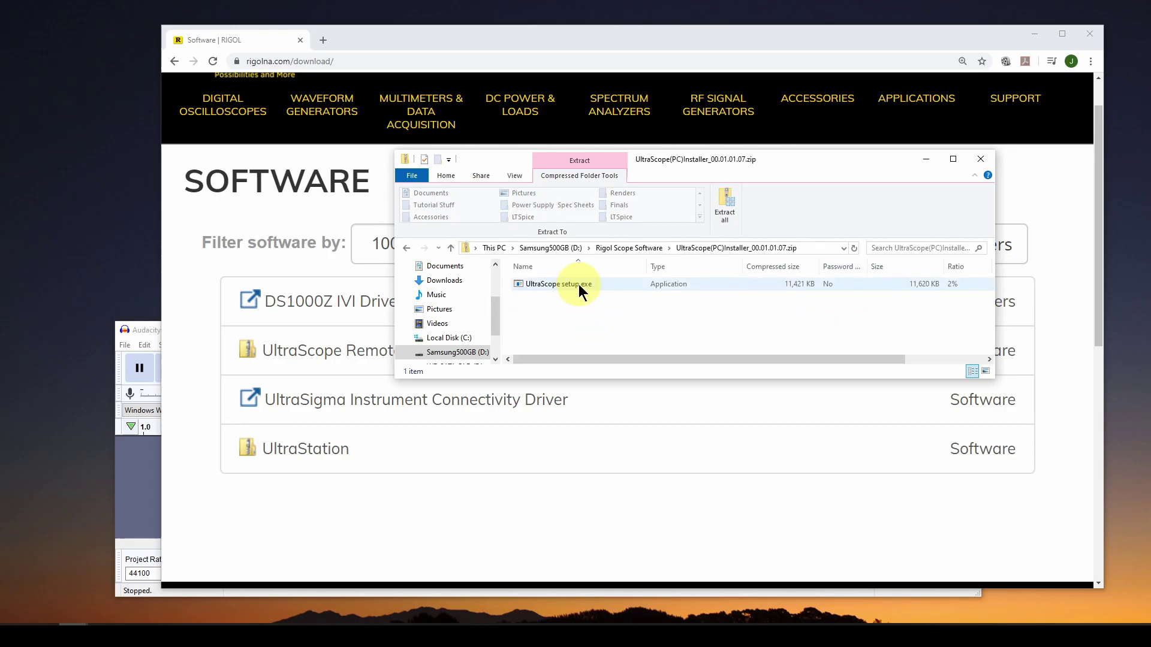
{"action": "left_click", "coordinate": [980, 159]}
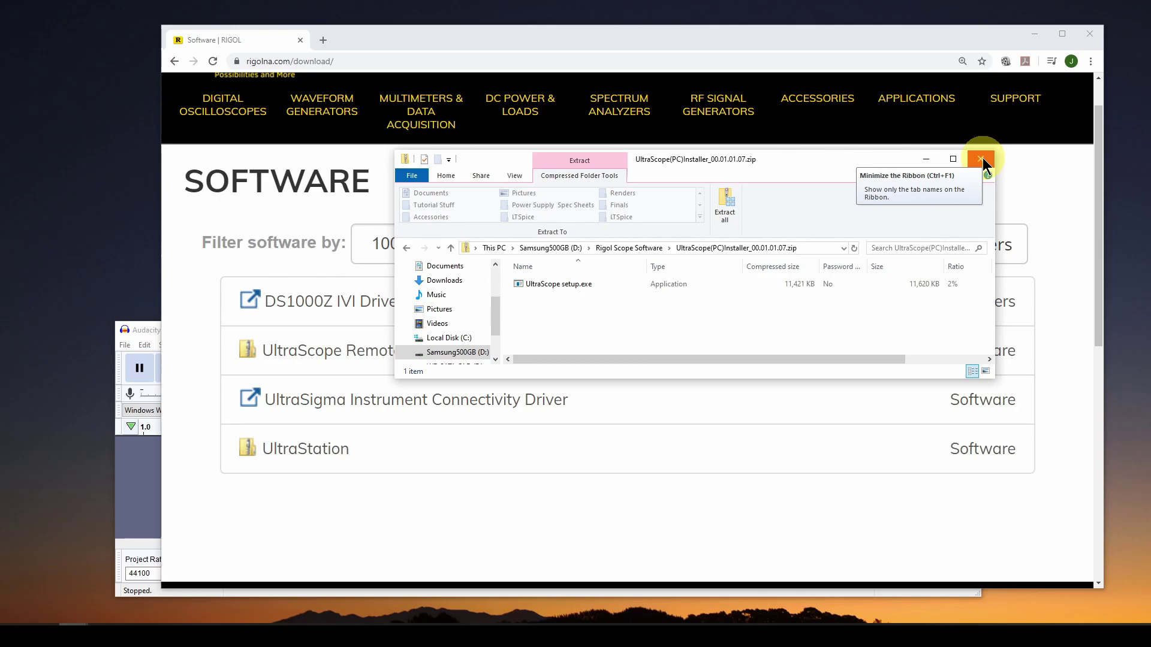
Step: Close the zip folder, stack Ultra Sigma above UltraScope at the top right, and minimize Chrome
{"action": "left_click", "coordinate": [981, 159]}
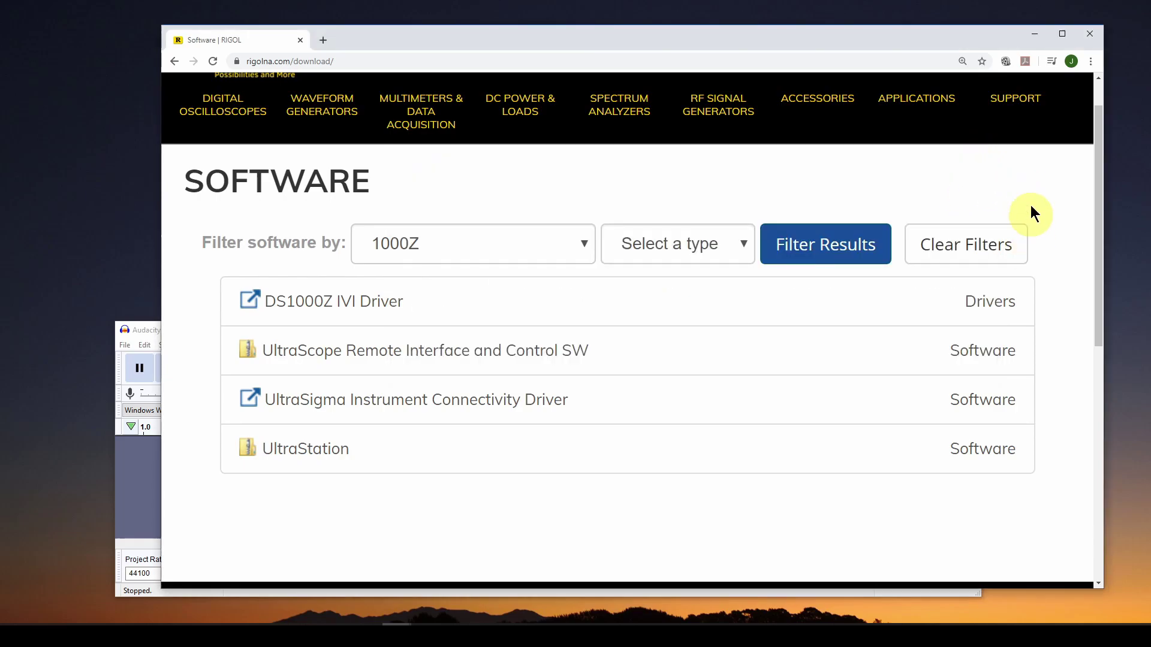
{"action": "left_click_drag", "start_coordinate": [984, 43], "coordinate": [865, 54]}
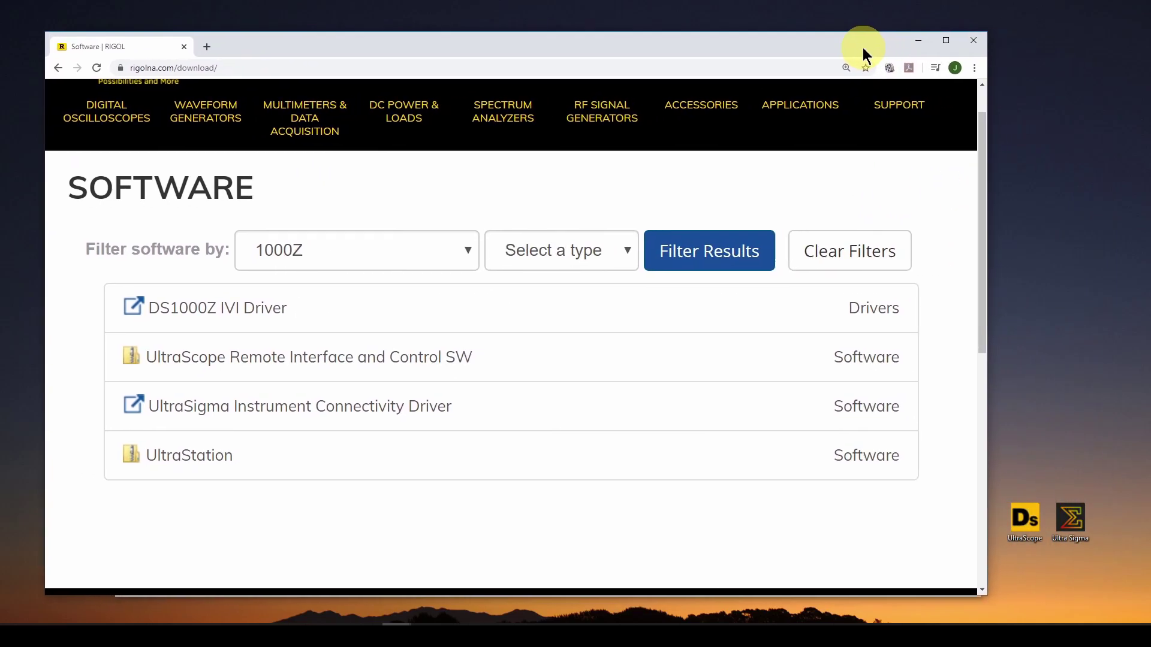
{"action": "left_click_drag", "start_coordinate": [1023, 523], "coordinate": [1023, 353]}
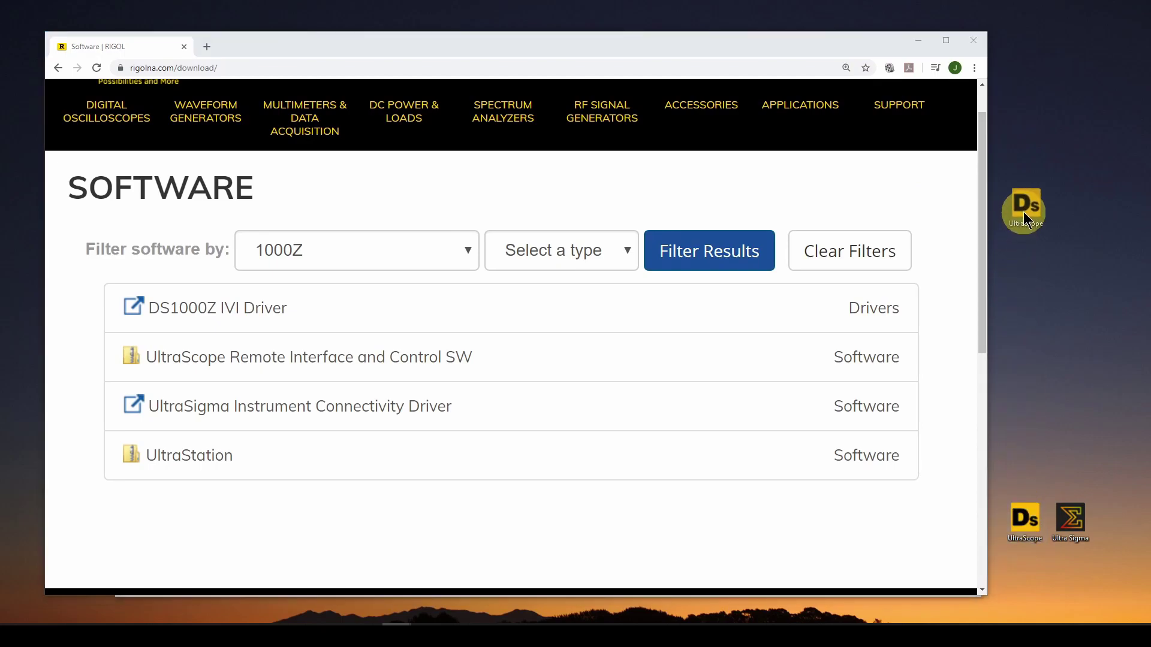
{"action": "left_click_drag", "start_coordinate": [1023, 211], "coordinate": [1023, 211]}
{"action": "left_click_drag", "start_coordinate": [1072, 522], "coordinate": [1037, 143]}
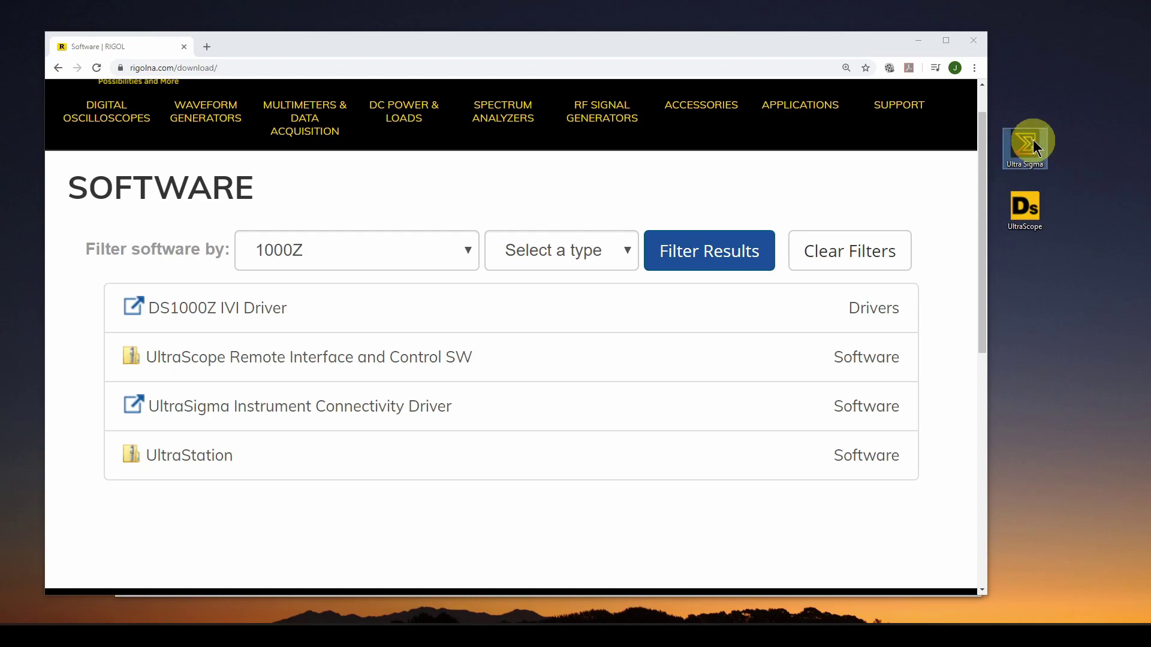
{"action": "left_click", "coordinate": [1028, 220]}
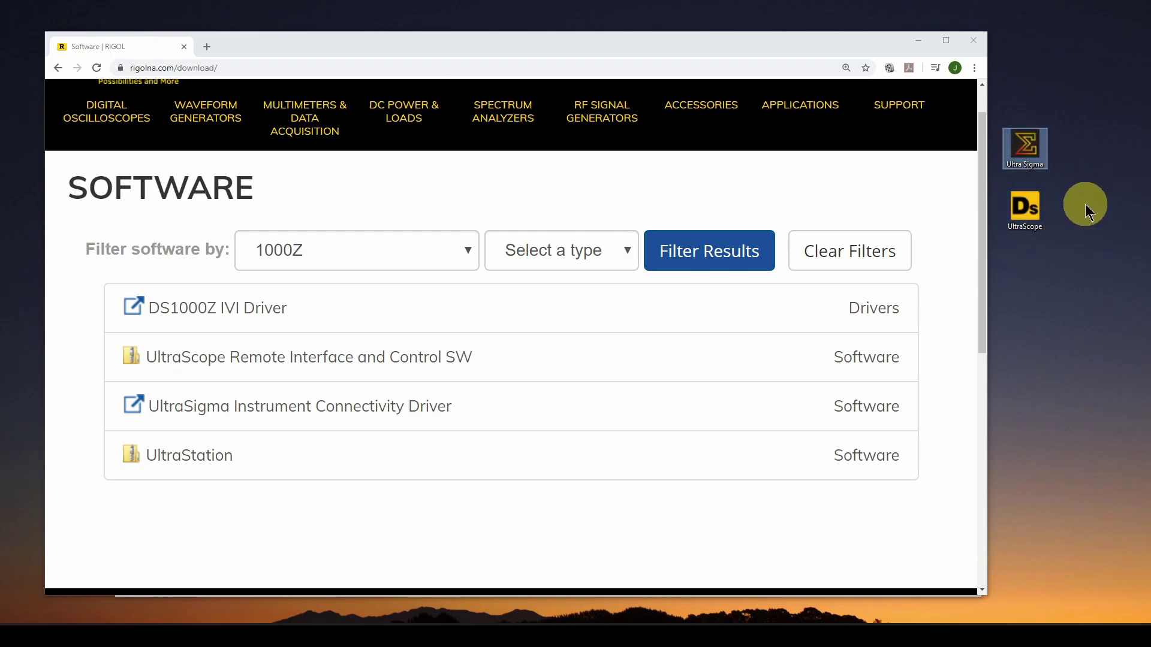
{"action": "left_click", "coordinate": [916, 41]}
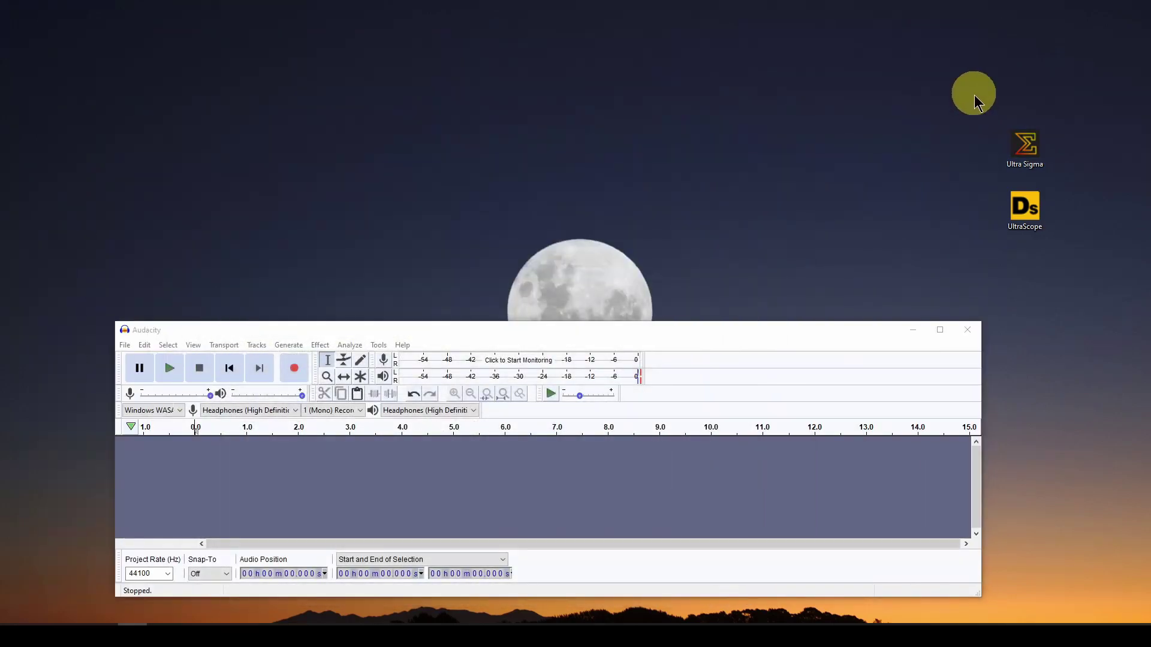
Step: Launch Ultra Sigma from its desktop icon and move its window up off Audacity's toolbars
{"action": "double_click", "coordinate": [1023, 151]}
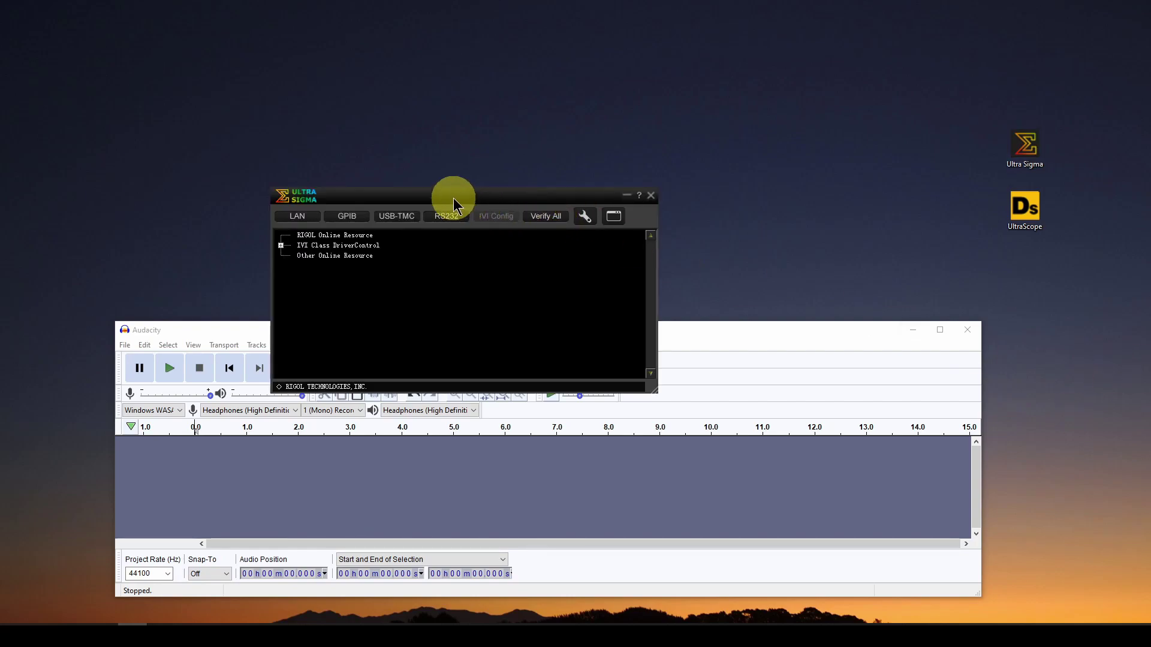
{"action": "left_click_drag", "start_coordinate": [442, 196], "coordinate": [504, 90]}
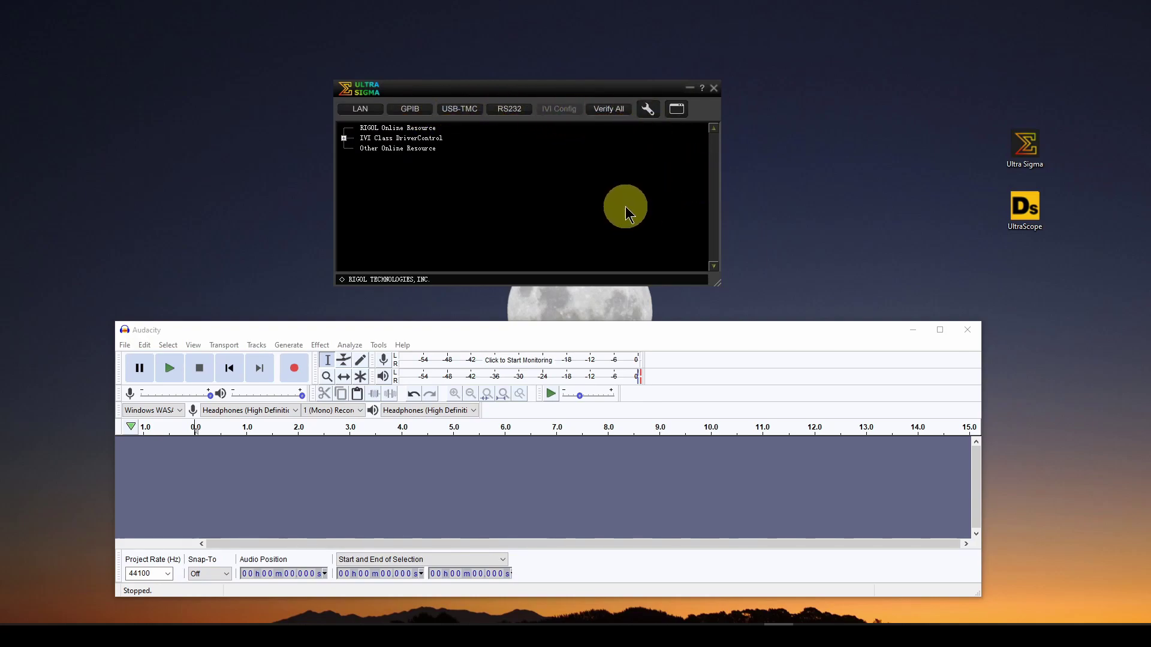
Step: Search the LAN and add the DS1054Z at 192.168.0.7 to the resource list
{"action": "left_click", "coordinate": [361, 110]}
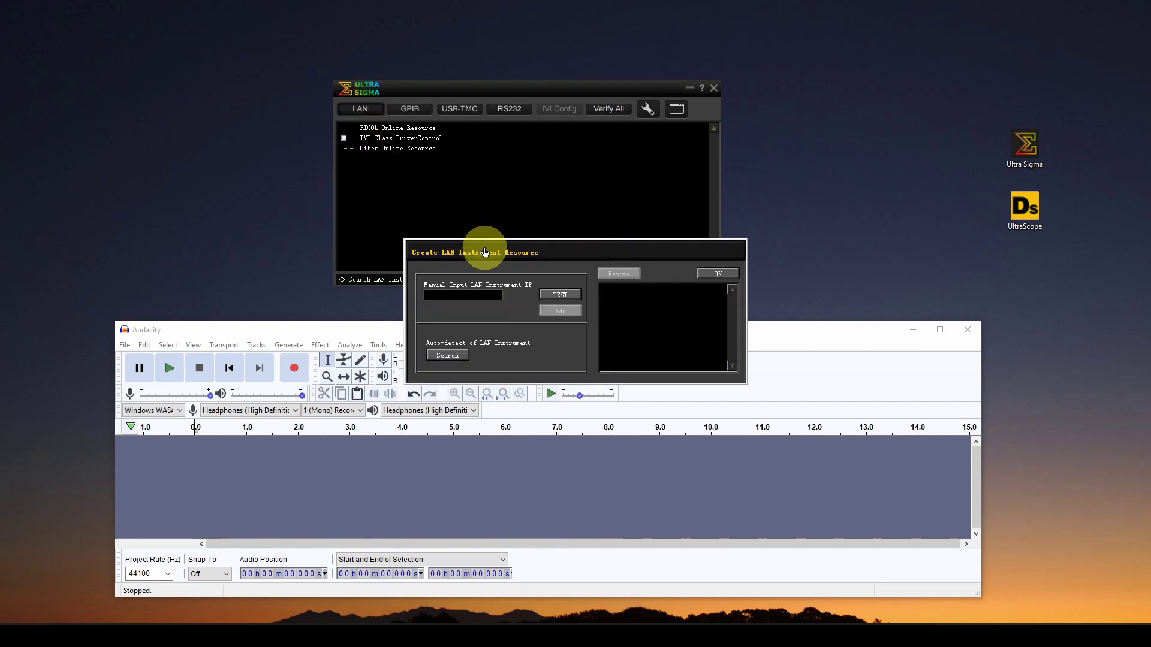
{"action": "left_click_drag", "start_coordinate": [486, 252], "coordinate": [477, 181]}
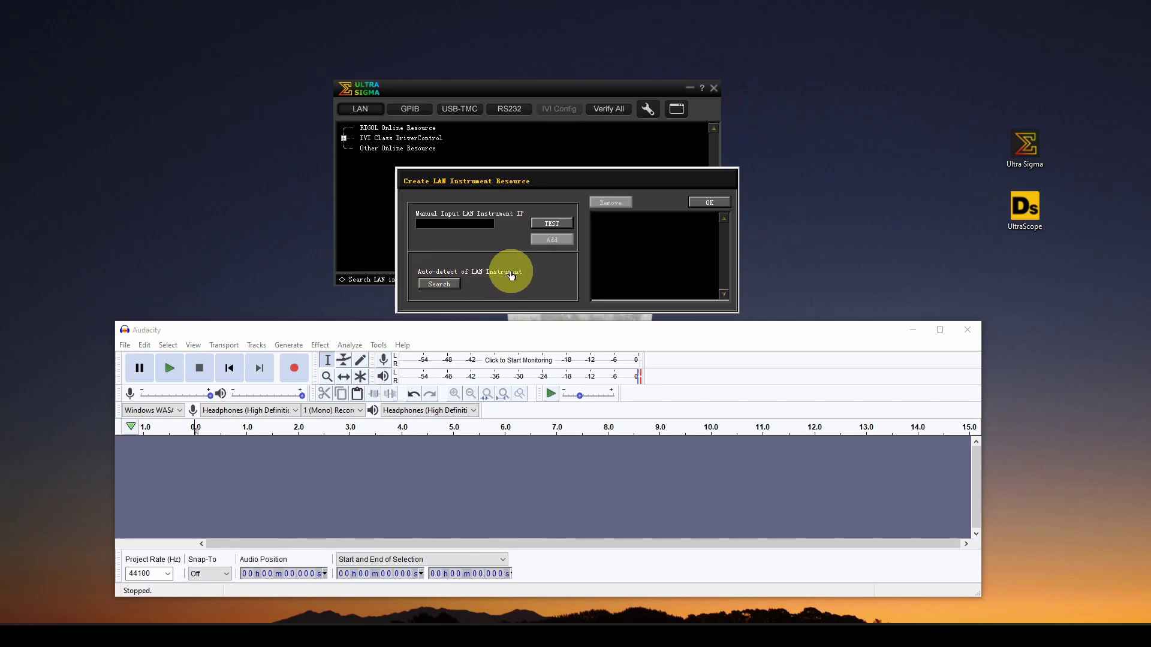
{"action": "left_click", "coordinate": [438, 287]}
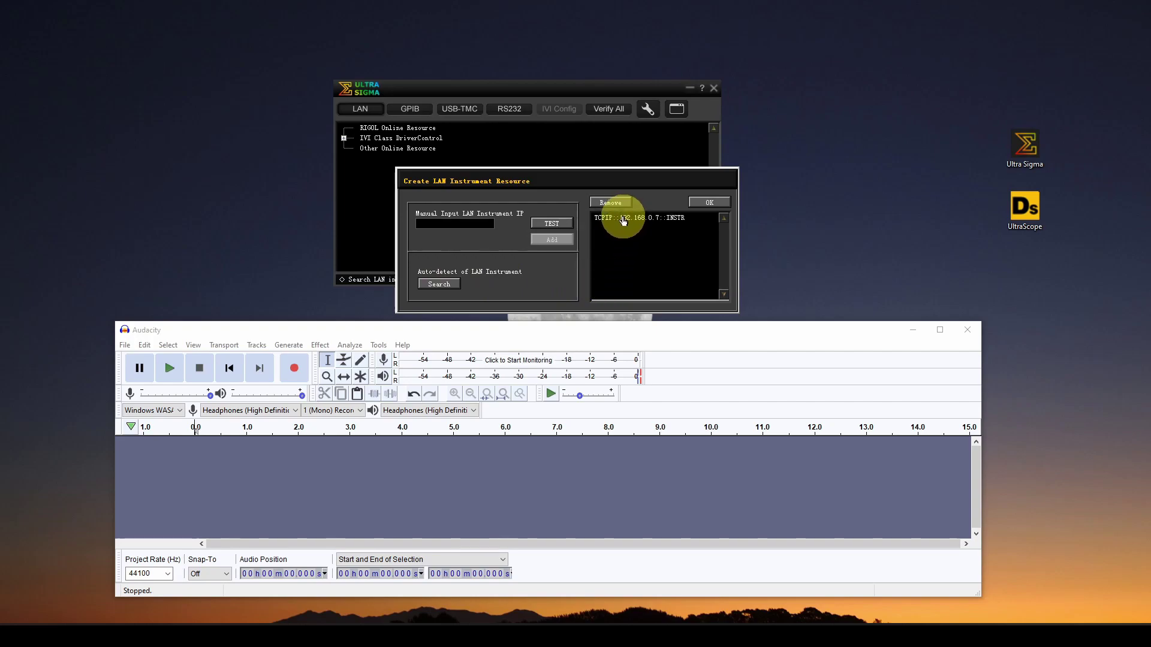
{"action": "left_click", "coordinate": [710, 204]}
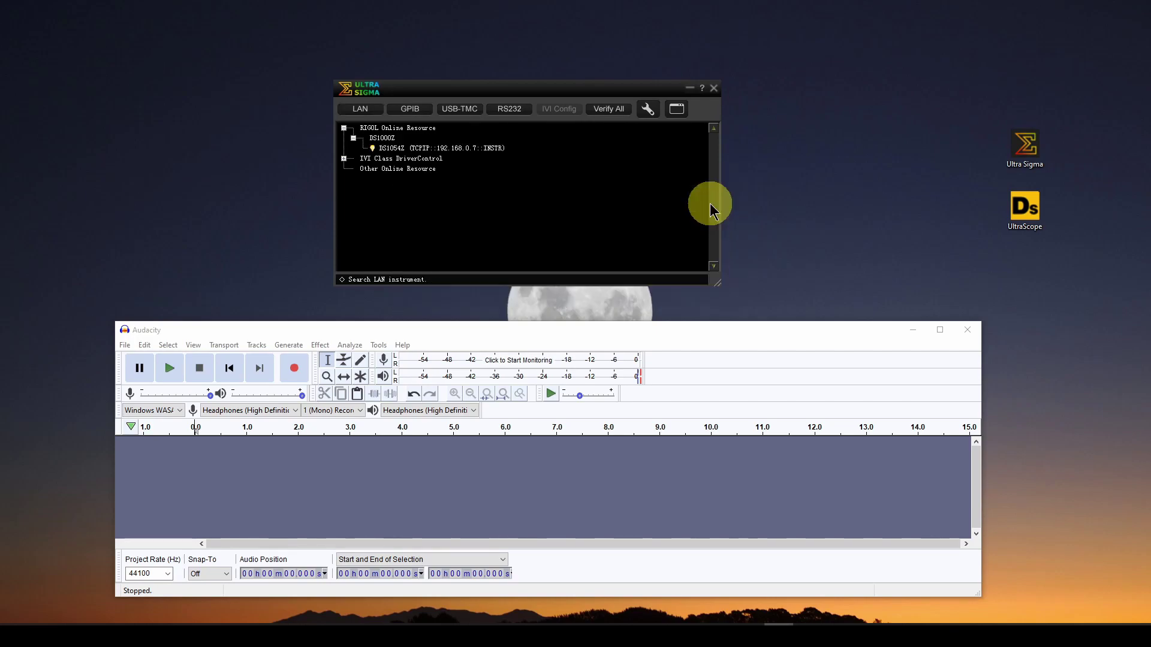
Step: Start UltraScope for the DS1054Z from its right-click menu
{"action": "right_click", "coordinate": [420, 148]}
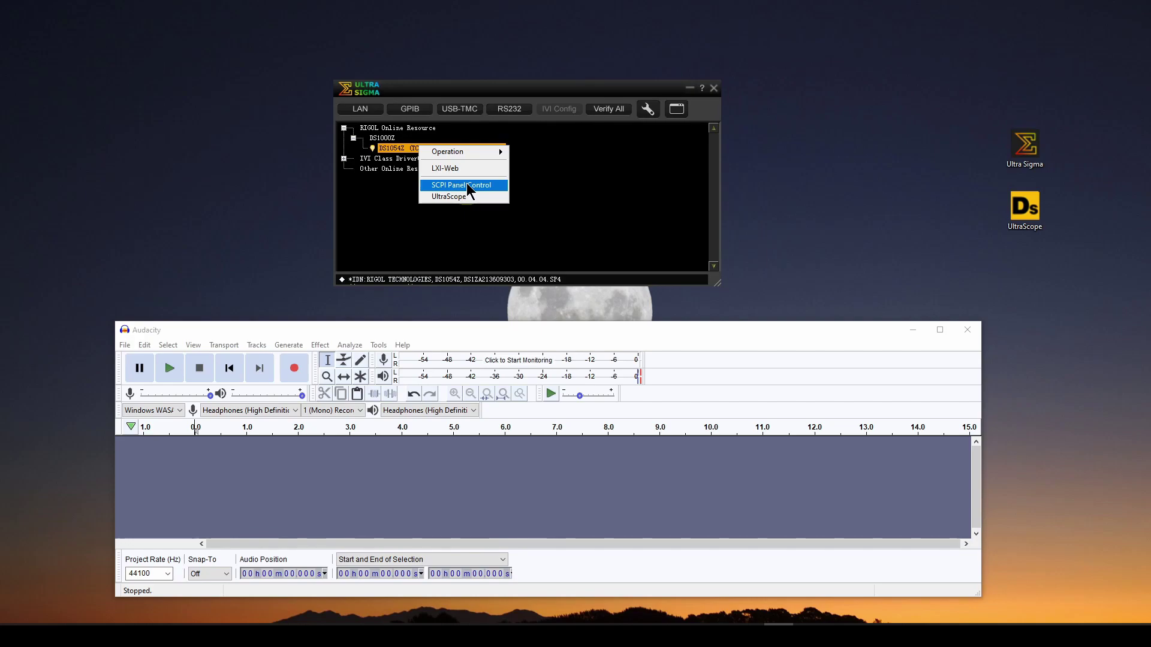
{"action": "left_click", "coordinate": [448, 201]}
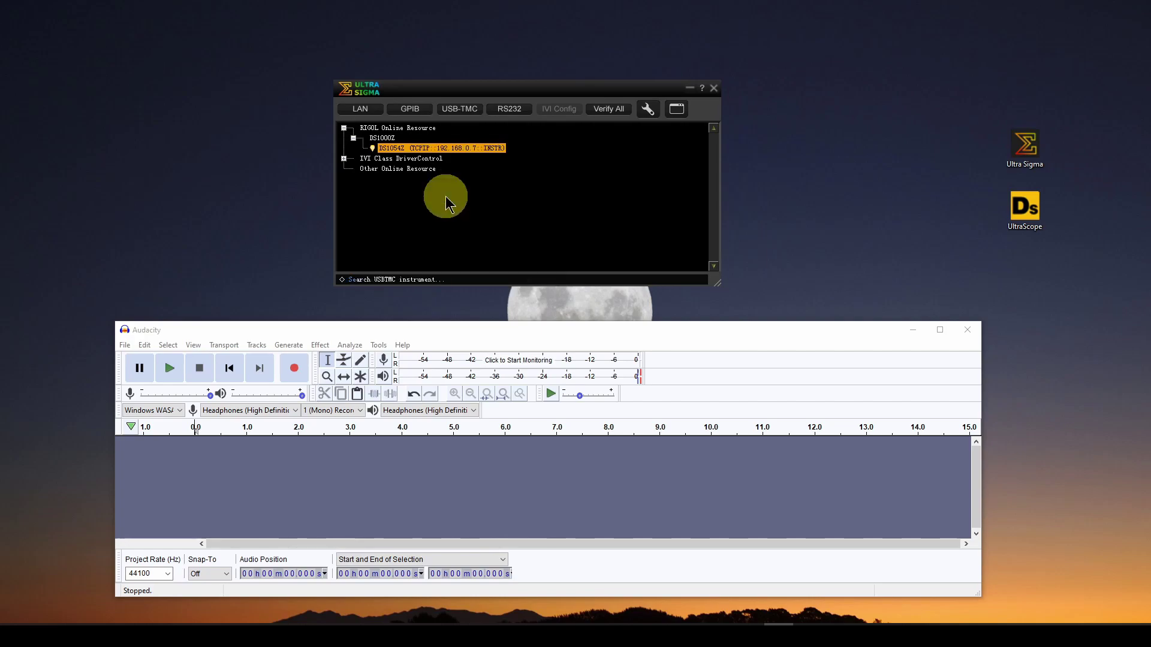
{"action": "right_click", "coordinate": [467, 148]}
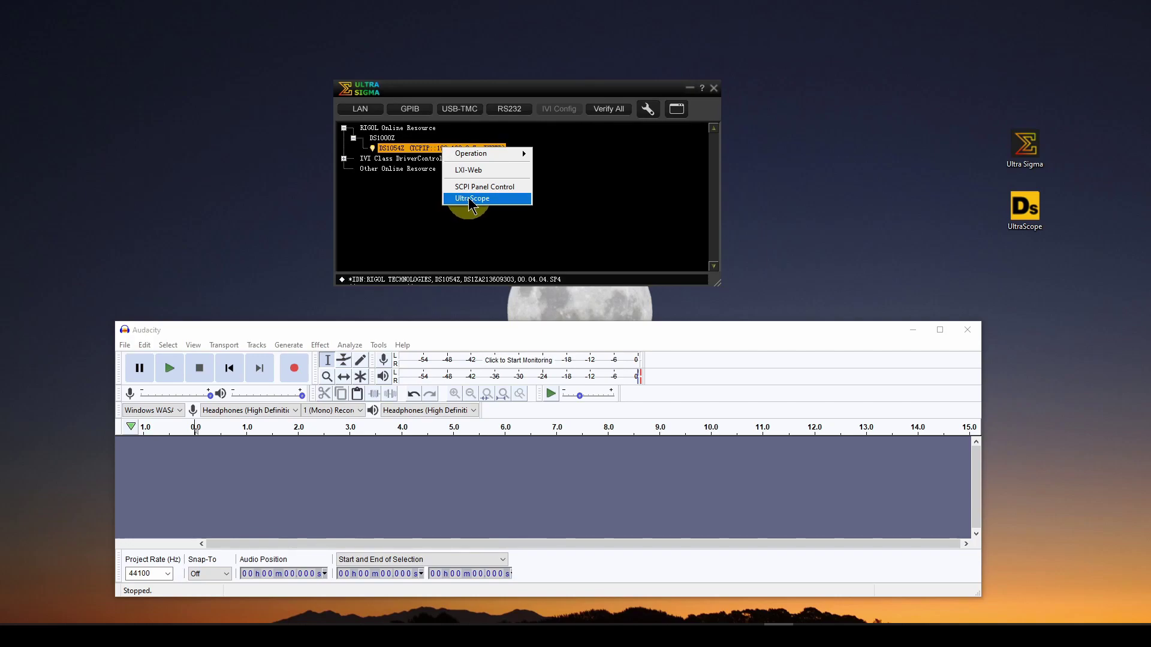
{"action": "left_click", "coordinate": [472, 200]}
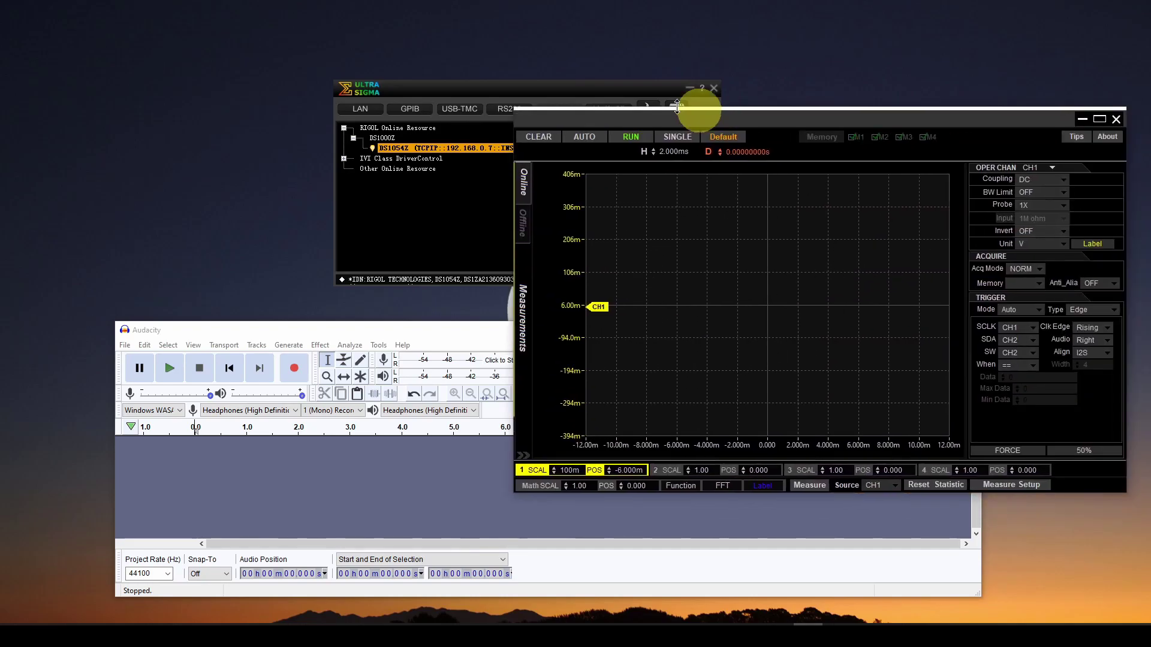
Step: Place the UltraScope window at the top of the screen, leaving Audacity's toolbar uncovered
{"action": "left_click_drag", "start_coordinate": [699, 111], "coordinate": [422, 20]}
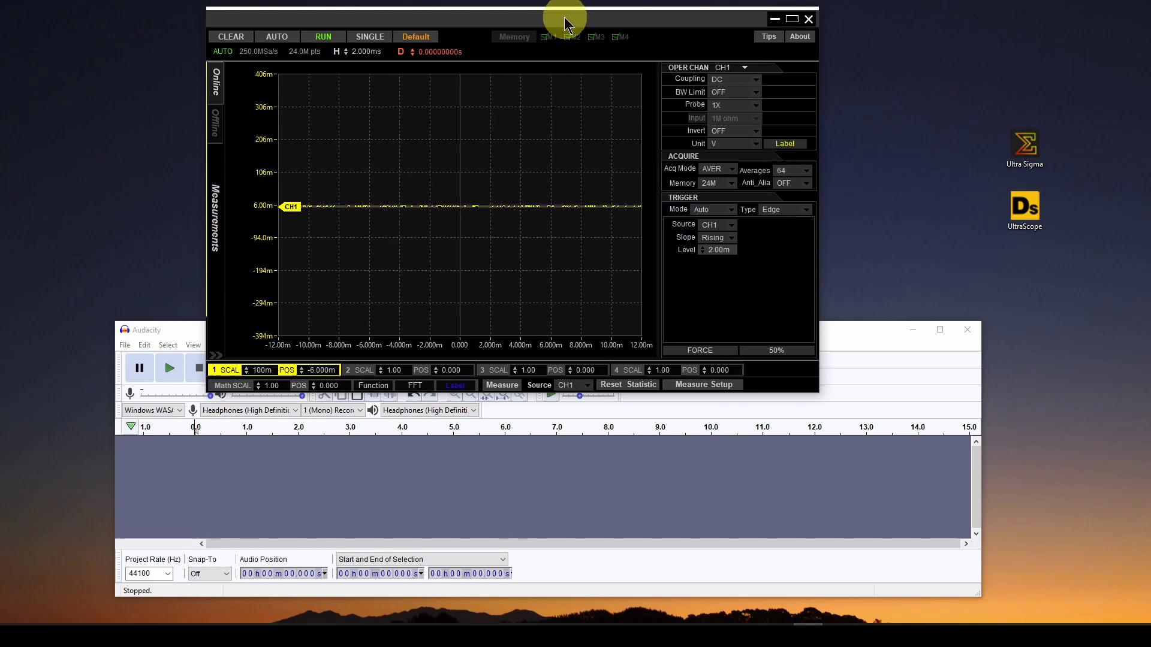
{"action": "left_click_drag", "start_coordinate": [565, 20], "coordinate": [536, 22]}
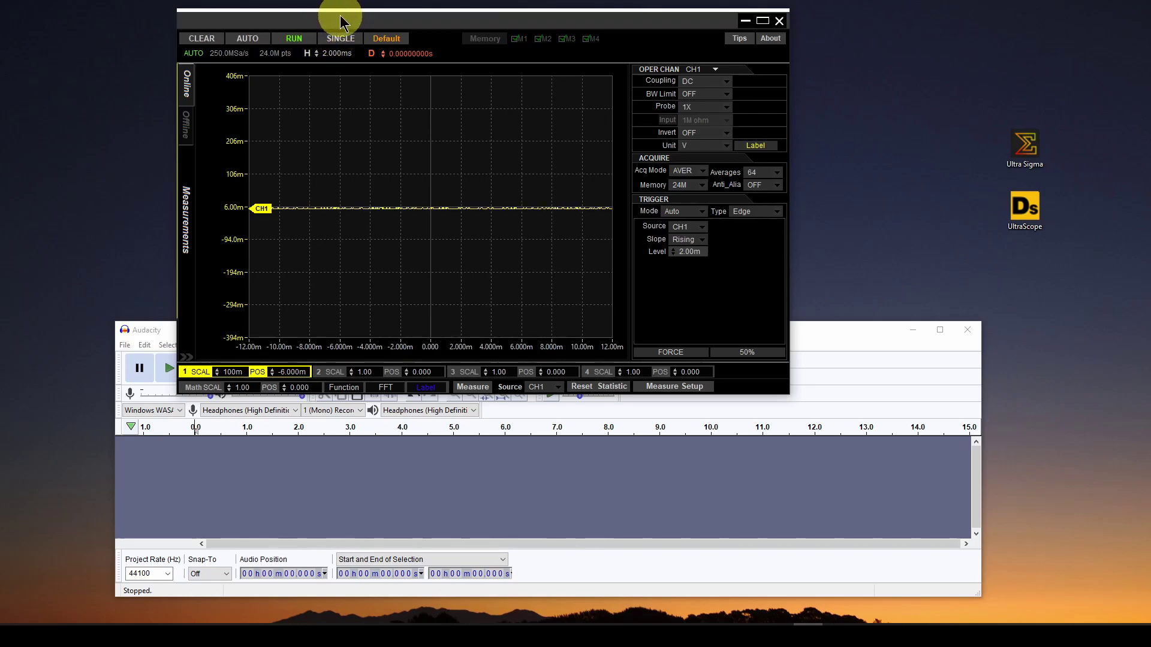
{"action": "left_click_drag", "start_coordinate": [341, 16], "coordinate": [419, 17]}
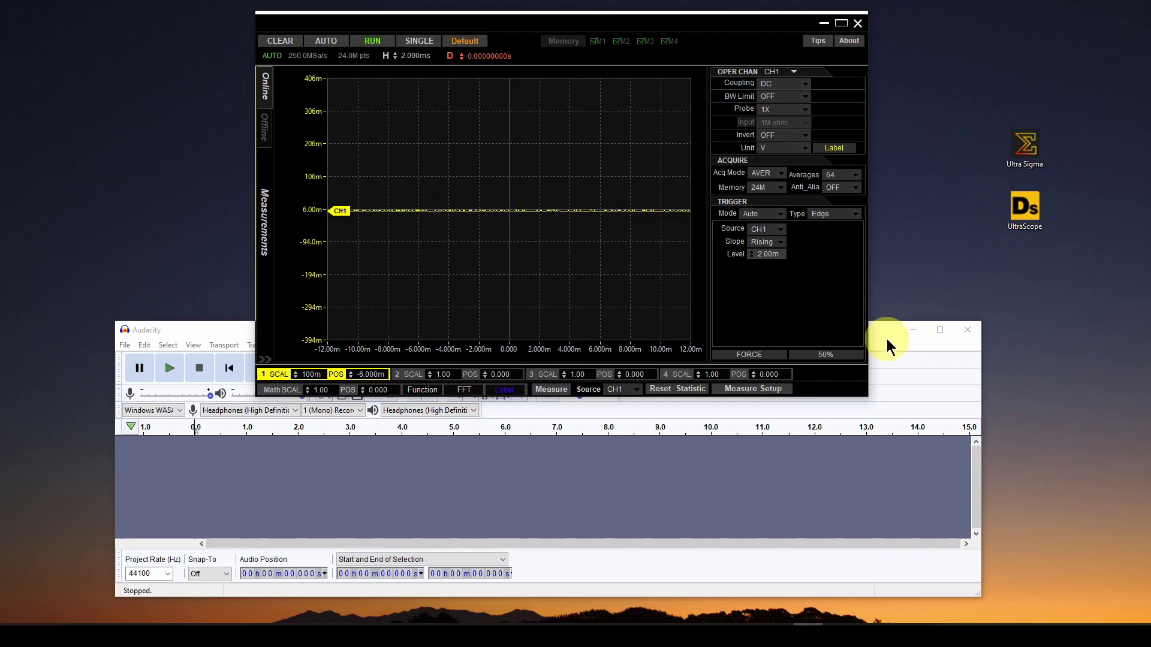
Step: Bring the empty Audacity project in front of UltraScope and nudge its window into place
{"action": "left_click_drag", "start_coordinate": [887, 339], "coordinate": [885, 142]}
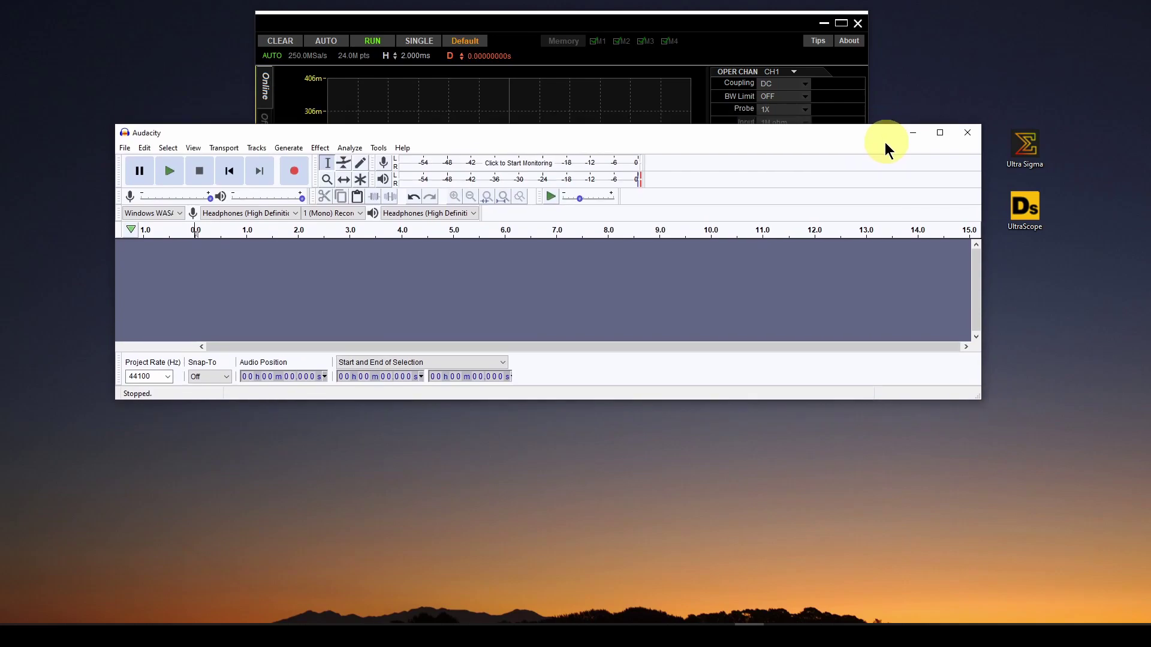
{"action": "left_click_drag", "start_coordinate": [208, 133], "coordinate": [220, 134]}
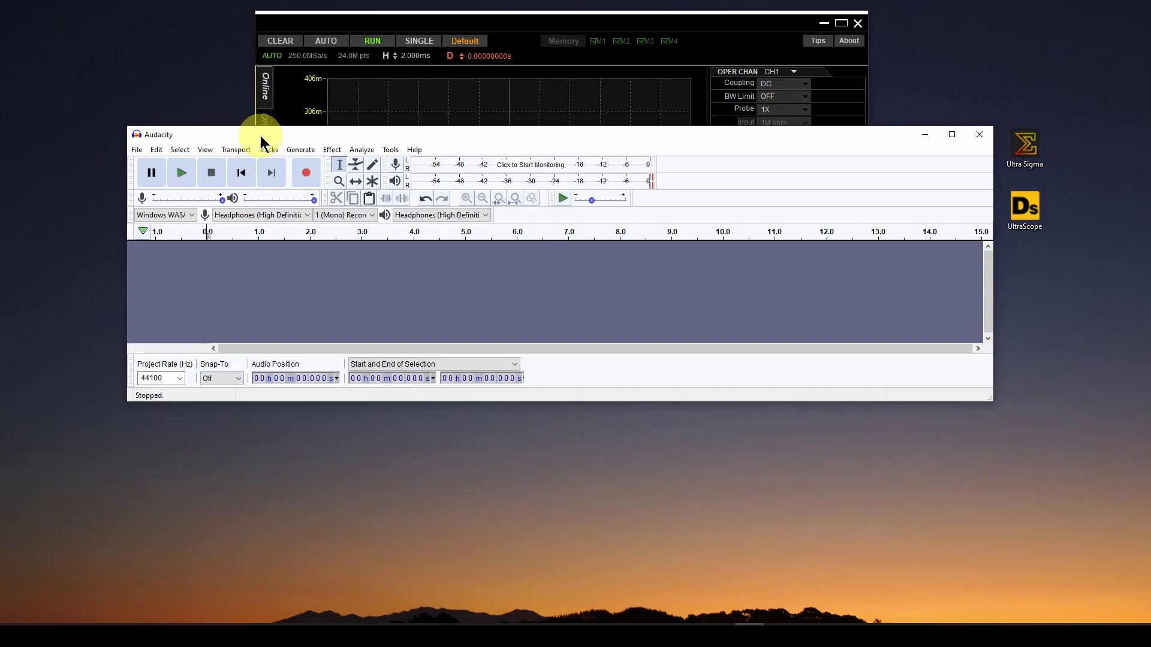
{"action": "left_click_drag", "start_coordinate": [308, 132], "coordinate": [331, 139]}
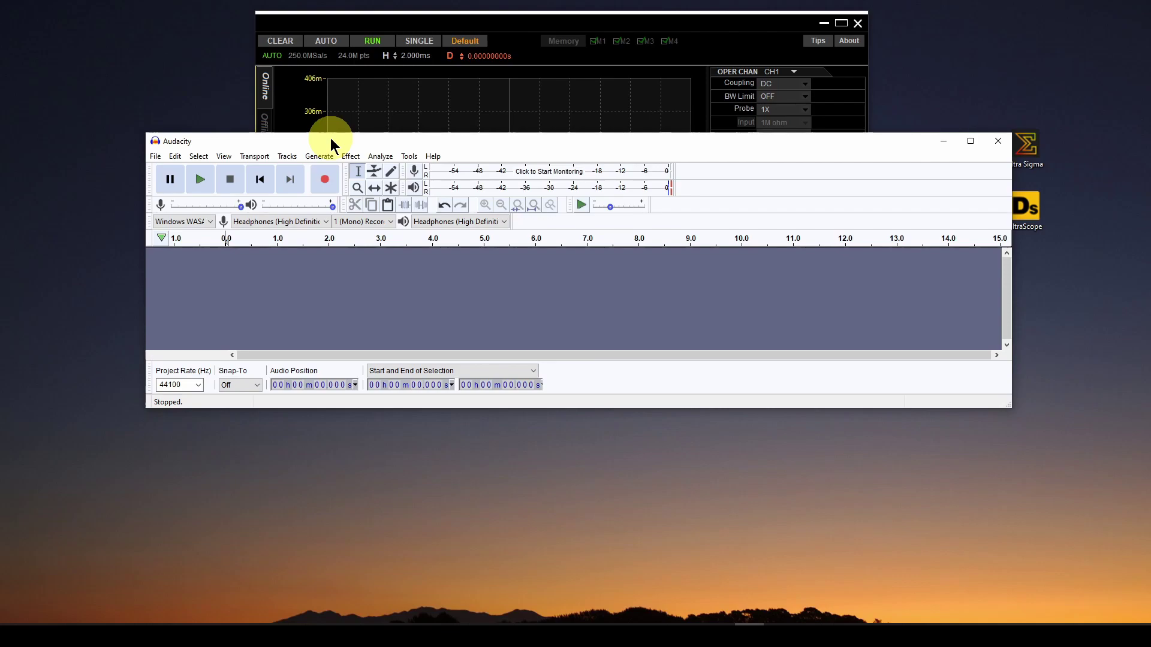
{"action": "mouse_move", "coordinate": [333, 138]}
{"action": "left_mouse_down"}
{"action": "mouse_move", "coordinate": [392, 168]}
{"action": "mouse_move", "coordinate": [298, 144]}
{"action": "mouse_move", "coordinate": [349, 110]}
{"action": "mouse_move", "coordinate": [345, 147]}
{"action": "left_mouse_up"}
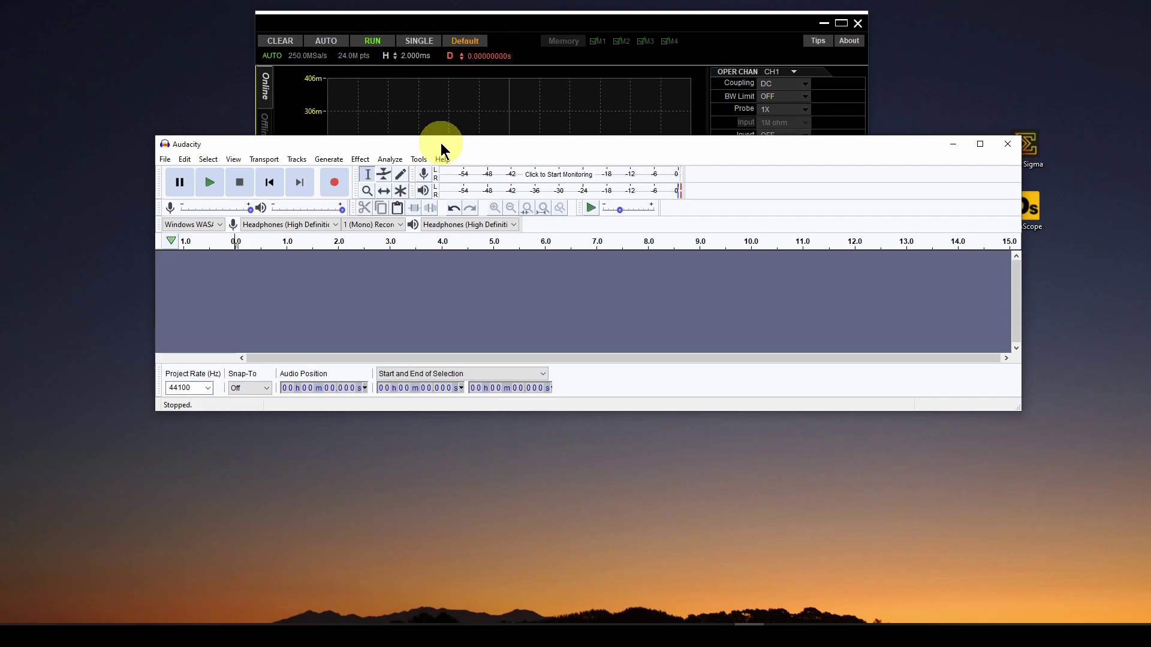
{"action": "left_click_drag", "start_coordinate": [440, 143], "coordinate": [433, 154]}
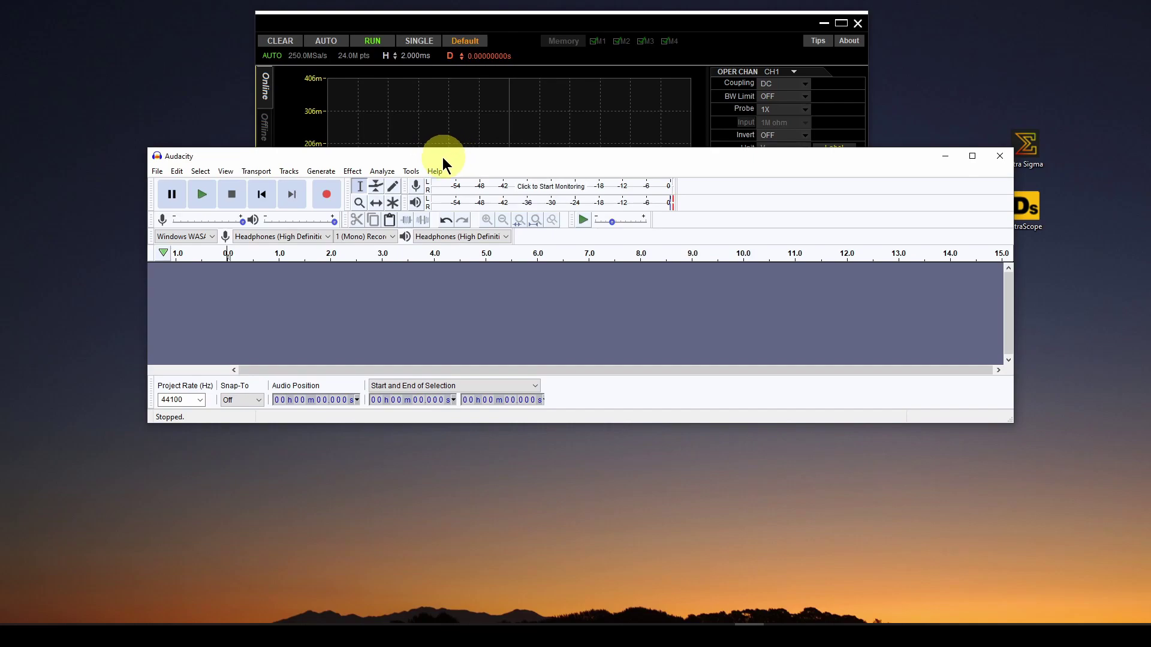
{"action": "mouse_move", "coordinate": [443, 157]}
{"action": "left_mouse_down"}
{"action": "mouse_move", "coordinate": [454, 152]}
{"action": "mouse_move", "coordinate": [419, 156]}
{"action": "left_mouse_up"}
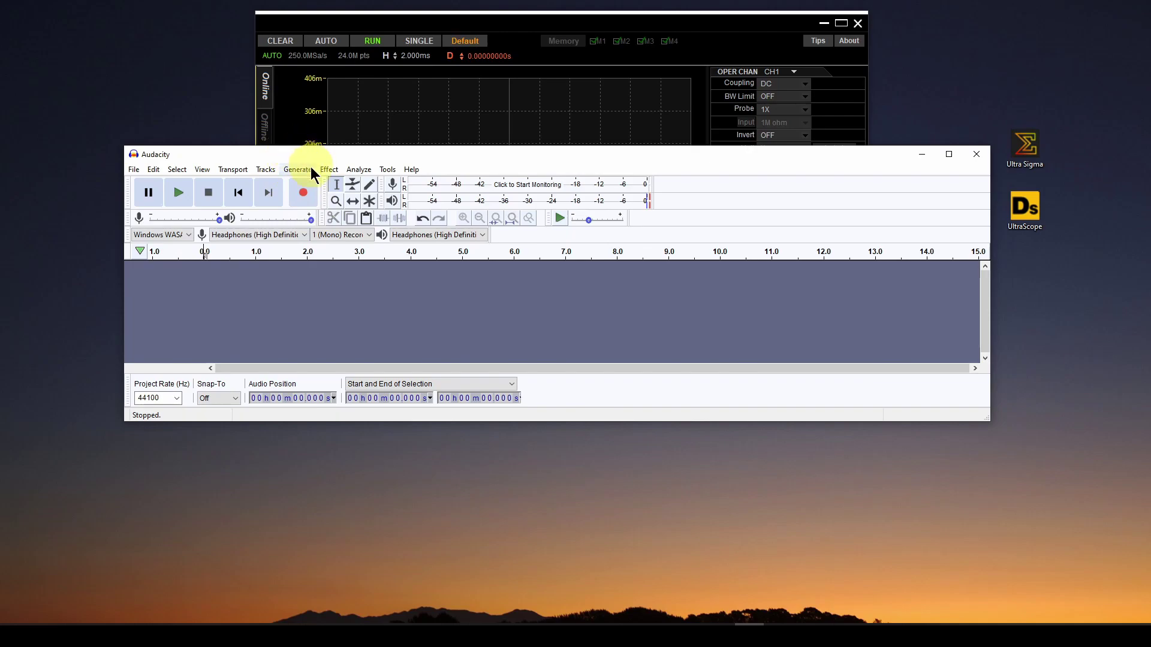
Step: Add a new mono track to the project
{"action": "left_click", "coordinate": [266, 172]}
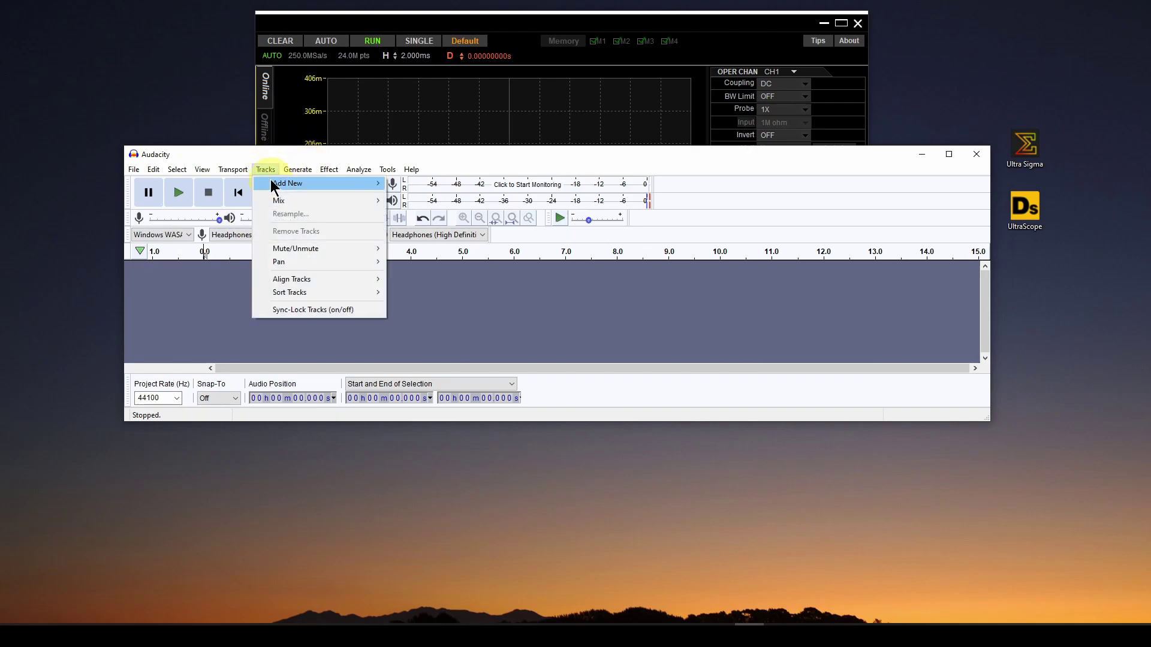
{"action": "mouse_move", "coordinate": [272, 185]}
{"action": "left_click", "coordinate": [412, 185]}
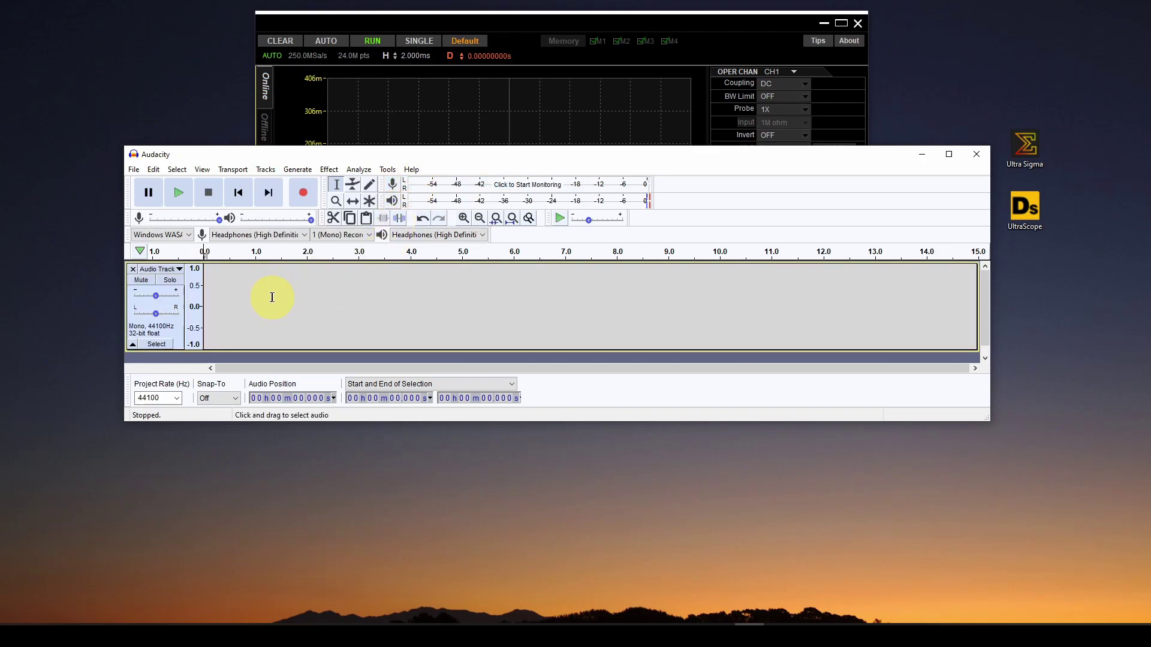
Step: Generate a 55-second square tone at 100 Hz, amplitude 1, into the track
{"action": "left_click", "coordinate": [296, 173]}
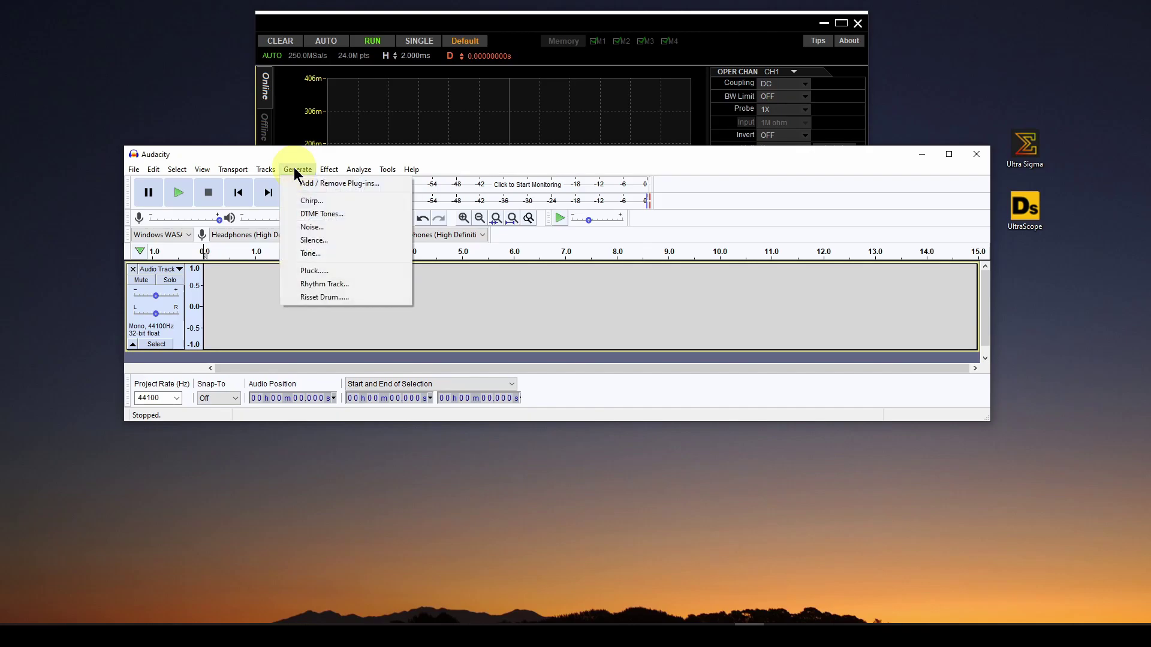
{"action": "left_click", "coordinate": [311, 254]}
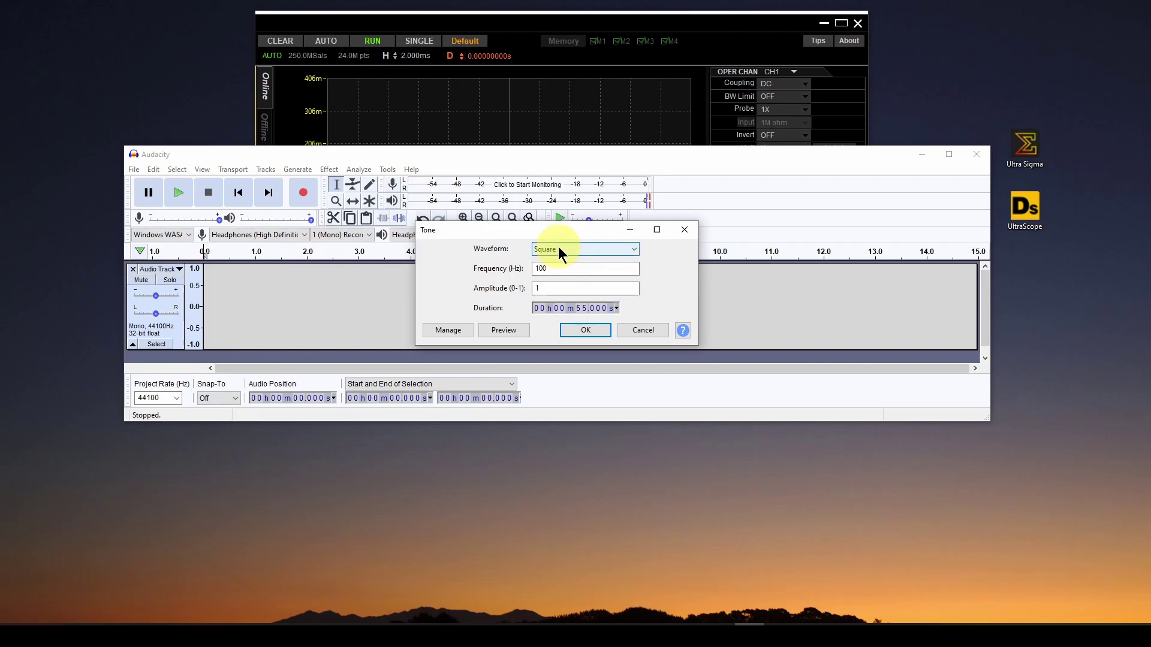
{"action": "double_click", "coordinate": [553, 268]}
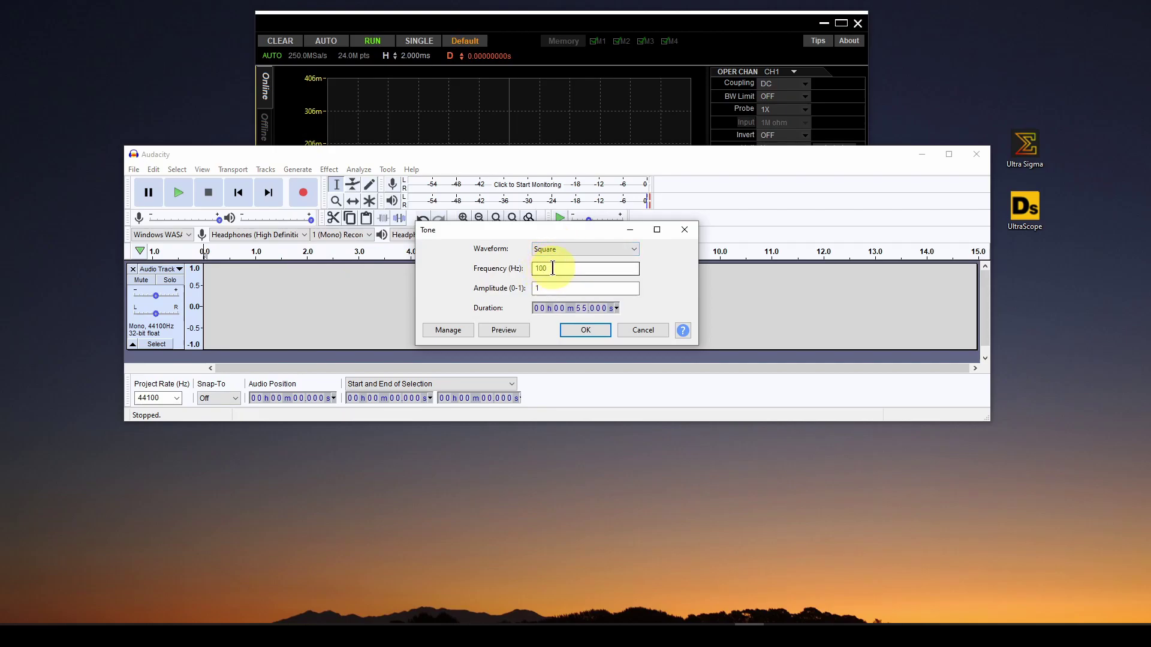
{"action": "key", "text": "Tab"}
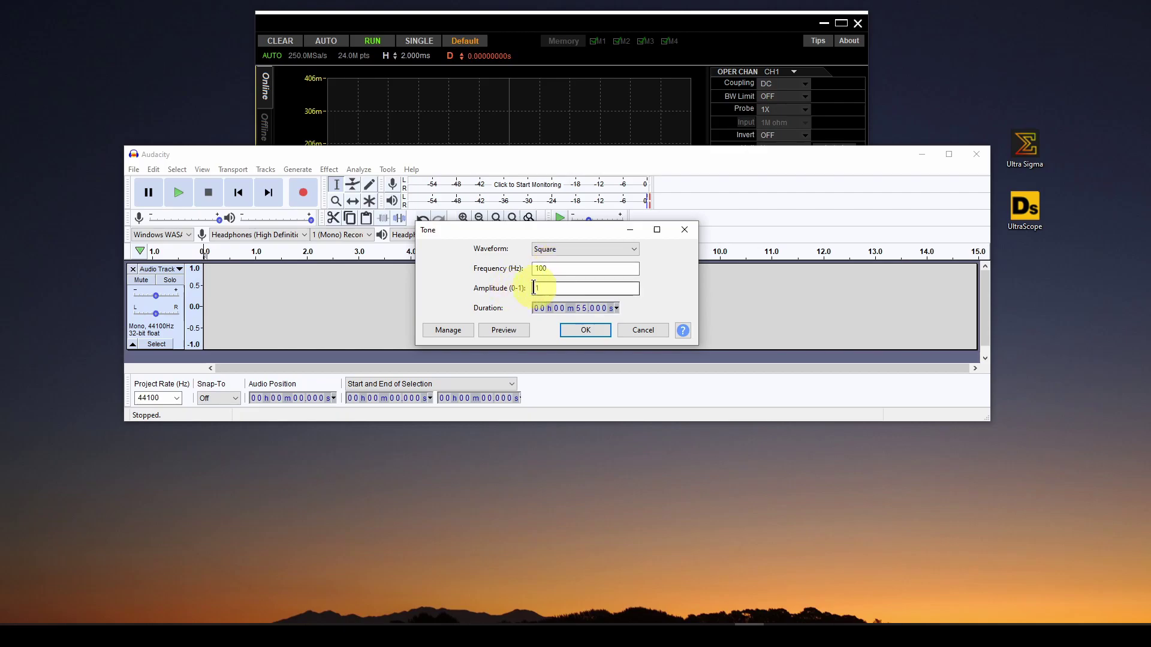
{"action": "left_click", "coordinate": [545, 289]}
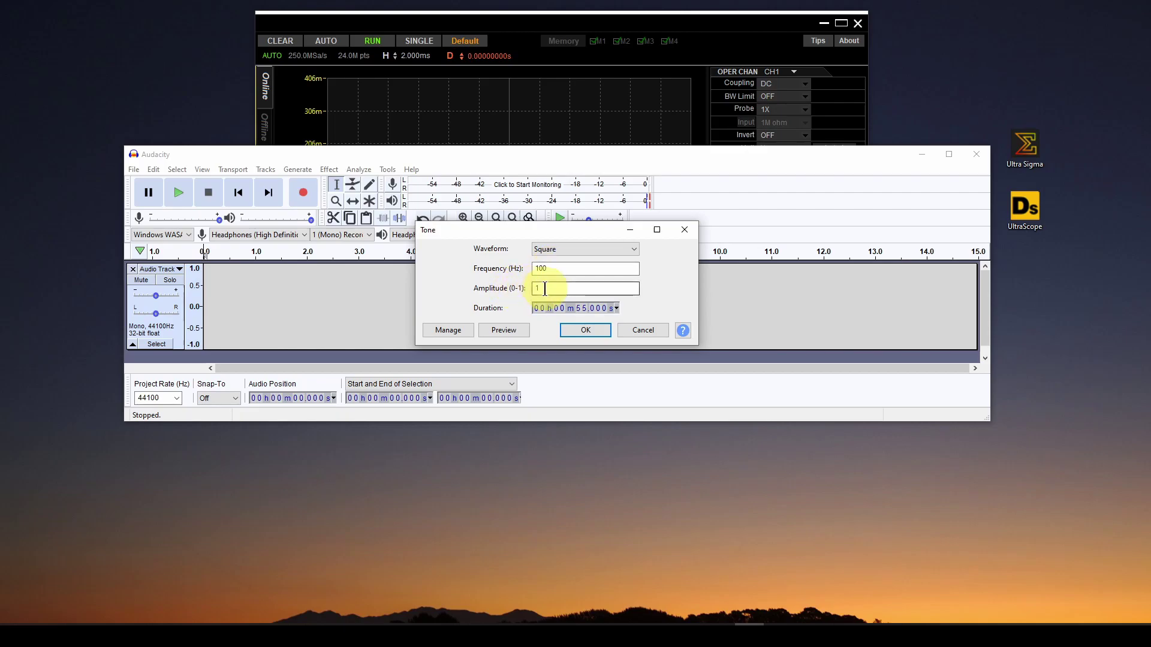
{"action": "left_click", "coordinate": [586, 330]}
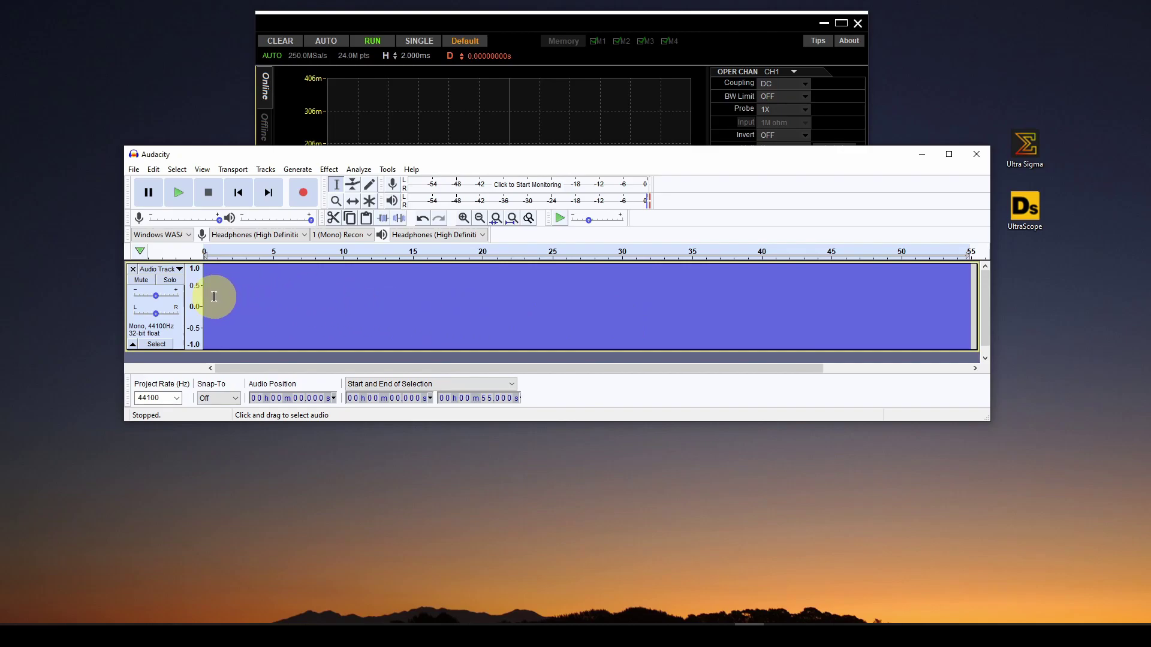
Step: Zoom the track view to the 0.811–0.863 s stretch of the square wave
{"action": "left_click_drag", "start_coordinate": [214, 297], "coordinate": [228, 299]}
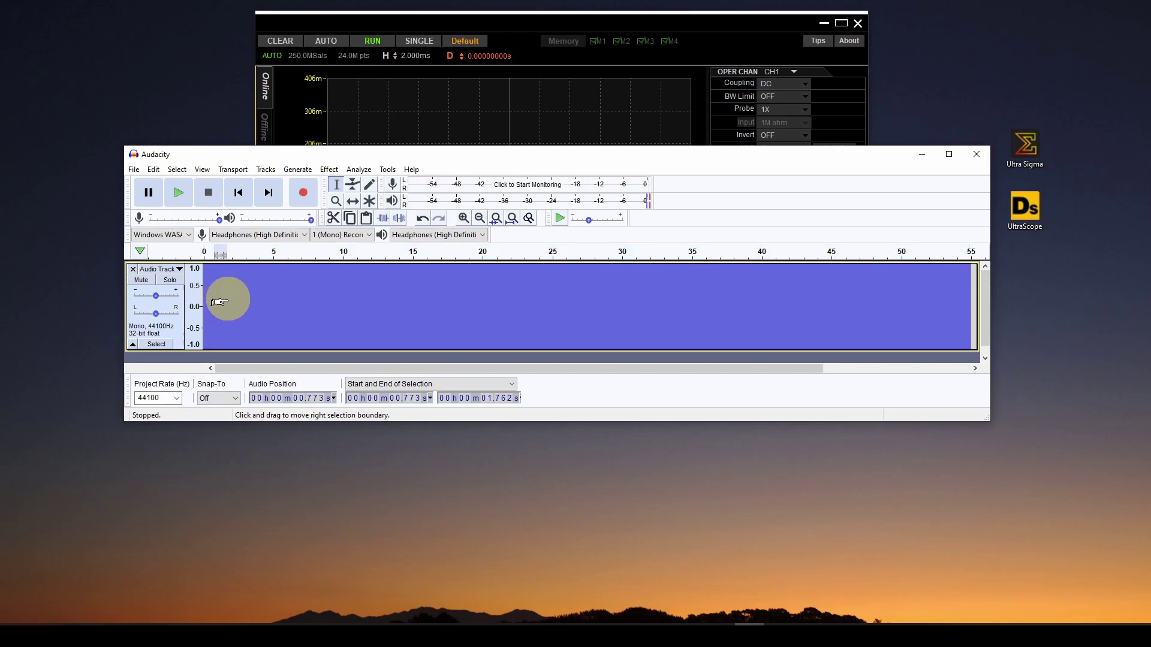
{"action": "key", "text": "ctrl+e"}
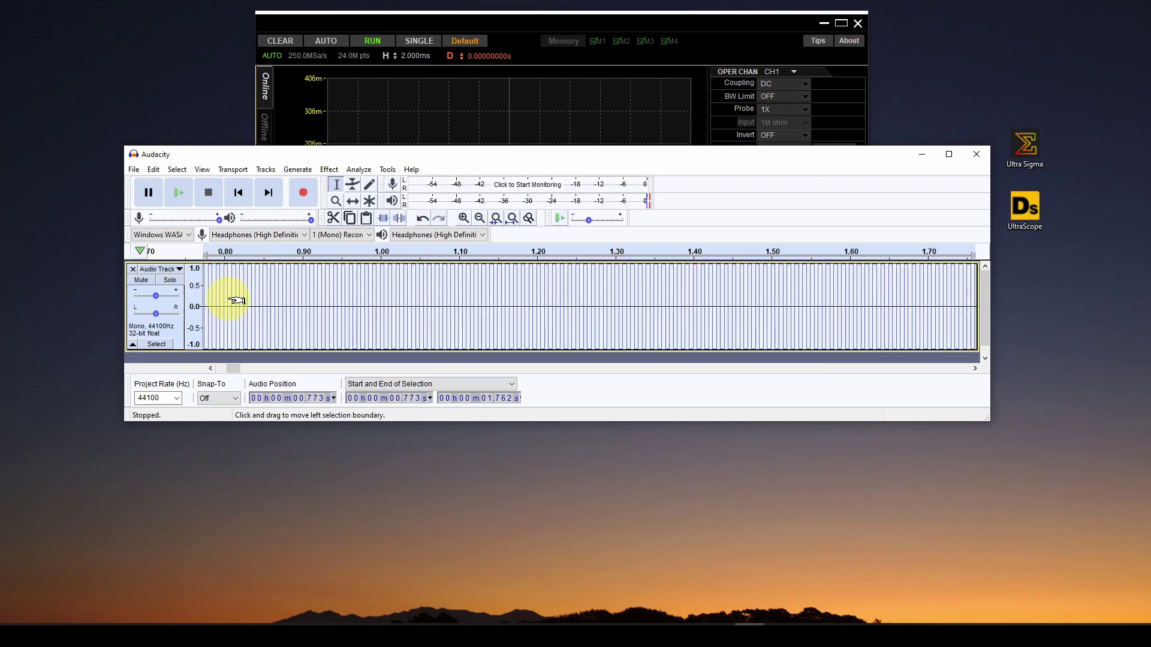
{"action": "left_click_drag", "start_coordinate": [233, 299], "coordinate": [275, 304]}
{"action": "key", "text": "ctrl+e"}
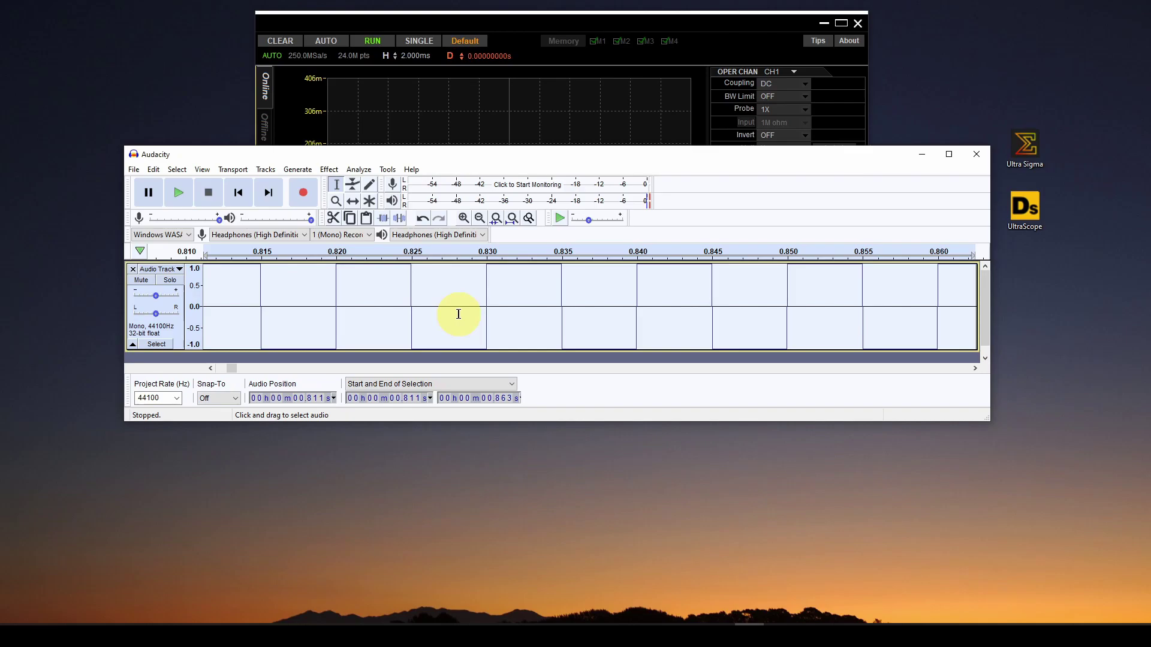
Step: Lower playback volume to 0.74 and move Audacity below the UltraScope display
{"action": "left_click_drag", "start_coordinate": [465, 158], "coordinate": [490, 159]}
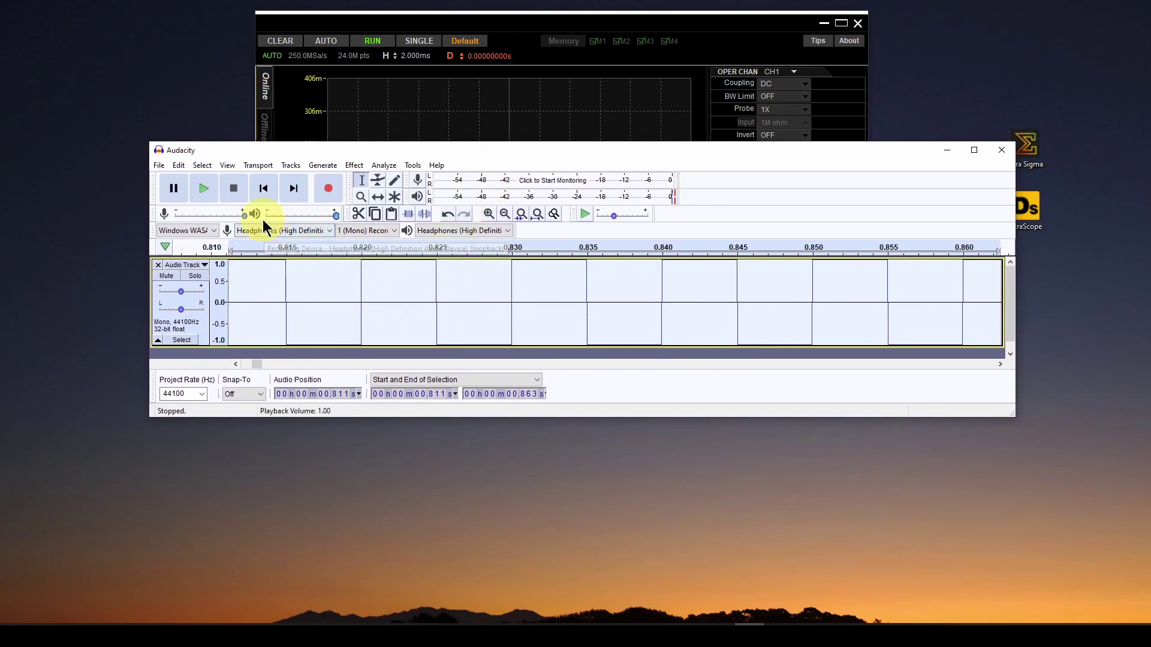
{"action": "mouse_move", "coordinate": [336, 216]}
{"action": "left_mouse_down"}
{"action": "mouse_move", "coordinate": [317, 216]}
{"action": "mouse_move", "coordinate": [336, 215]}
{"action": "left_mouse_up"}
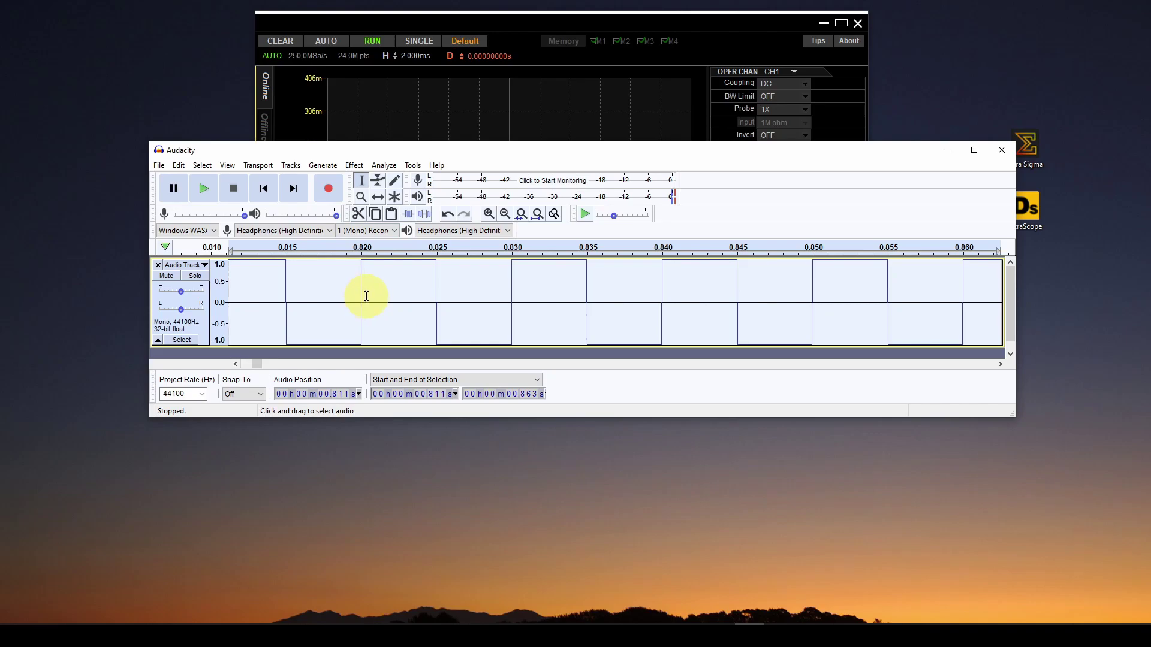
{"action": "left_click_drag", "start_coordinate": [291, 153], "coordinate": [279, 318]}
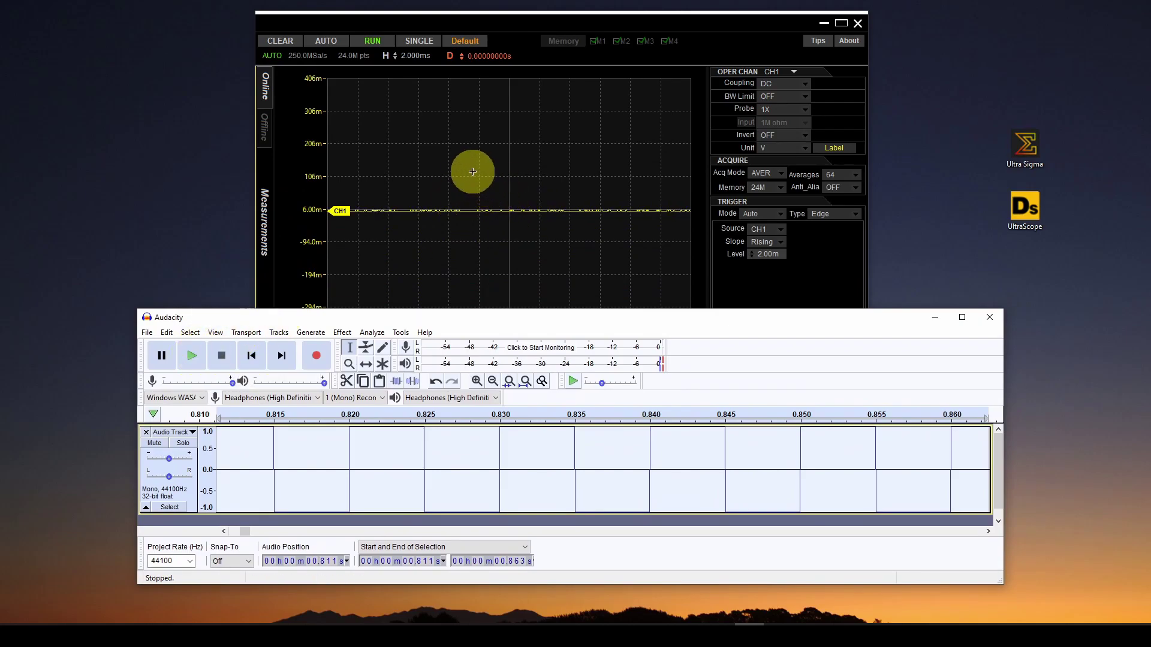
Step: Play the 100 Hz tone and position Audacity beside UltraScope to view CH1's square wave
{"action": "left_click", "coordinate": [191, 356]}
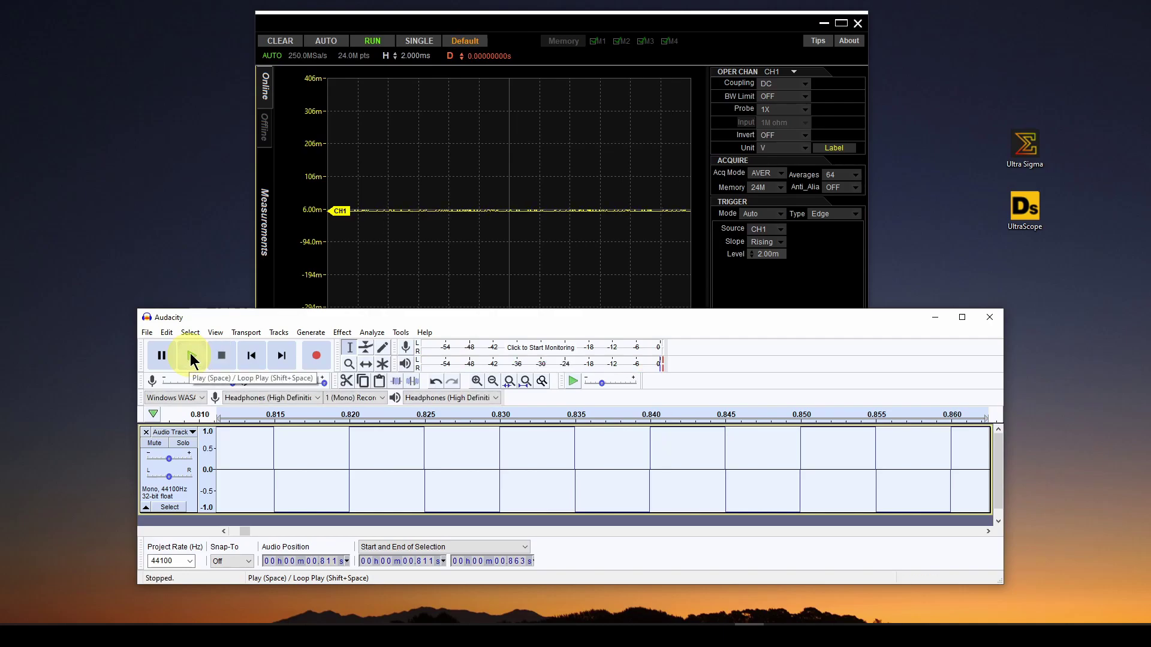
{"action": "left_click", "coordinate": [327, 43]}
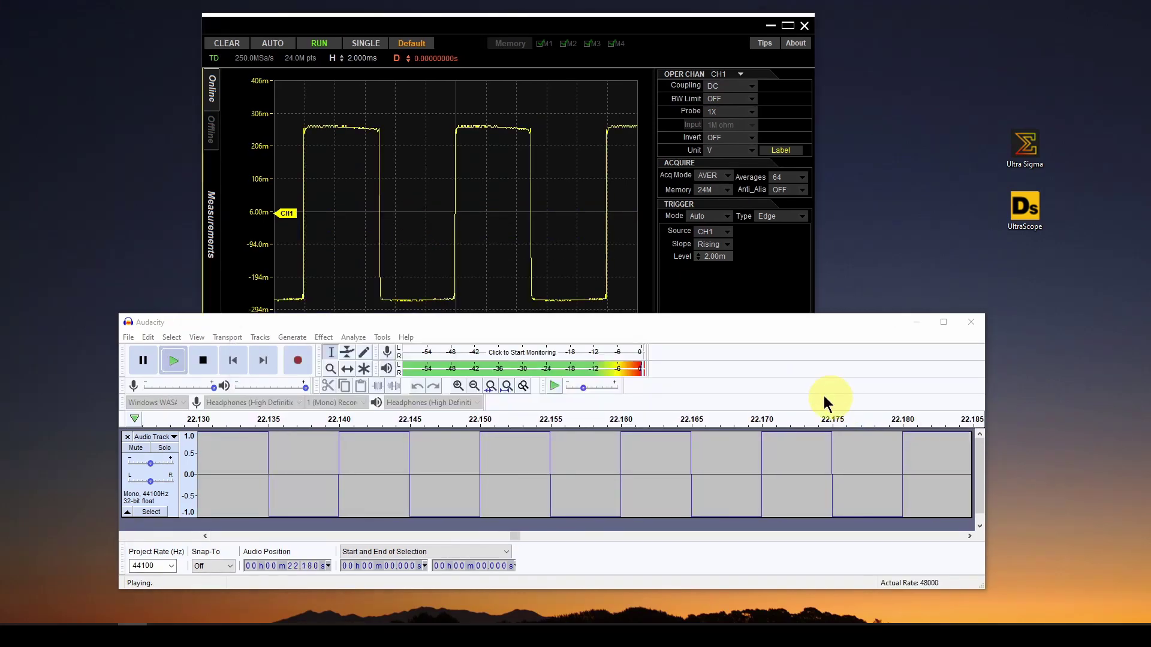
{"action": "left_click_drag", "start_coordinate": [631, 323], "coordinate": [587, 345]}
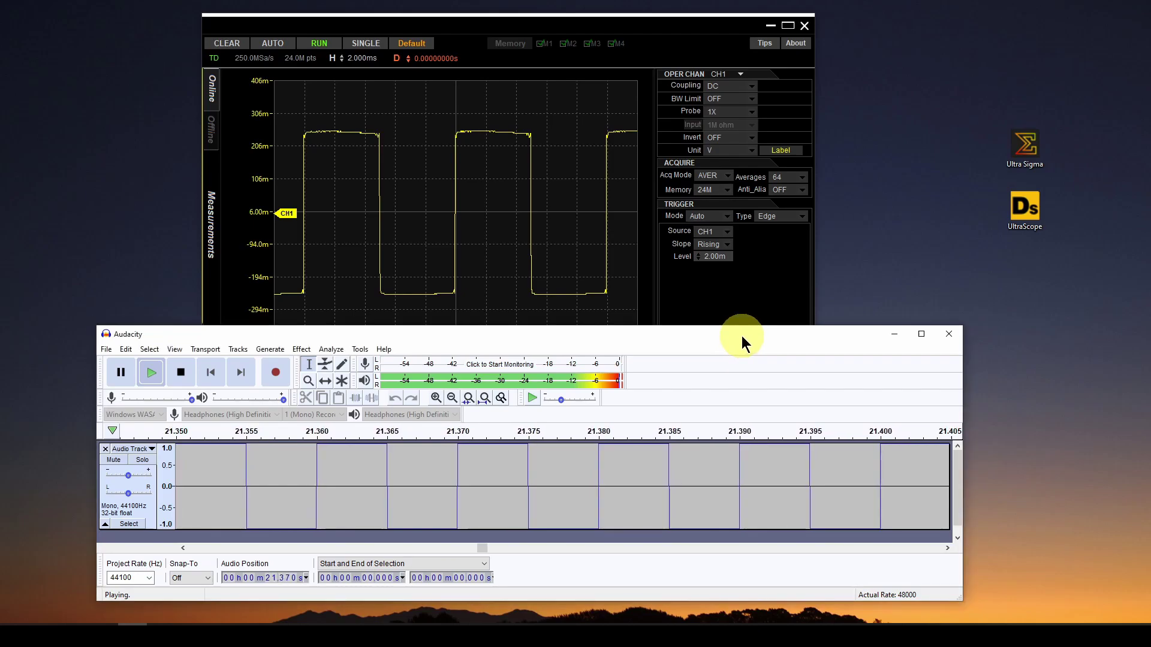
{"action": "left_click_drag", "start_coordinate": [742, 336], "coordinate": [737, 371]}
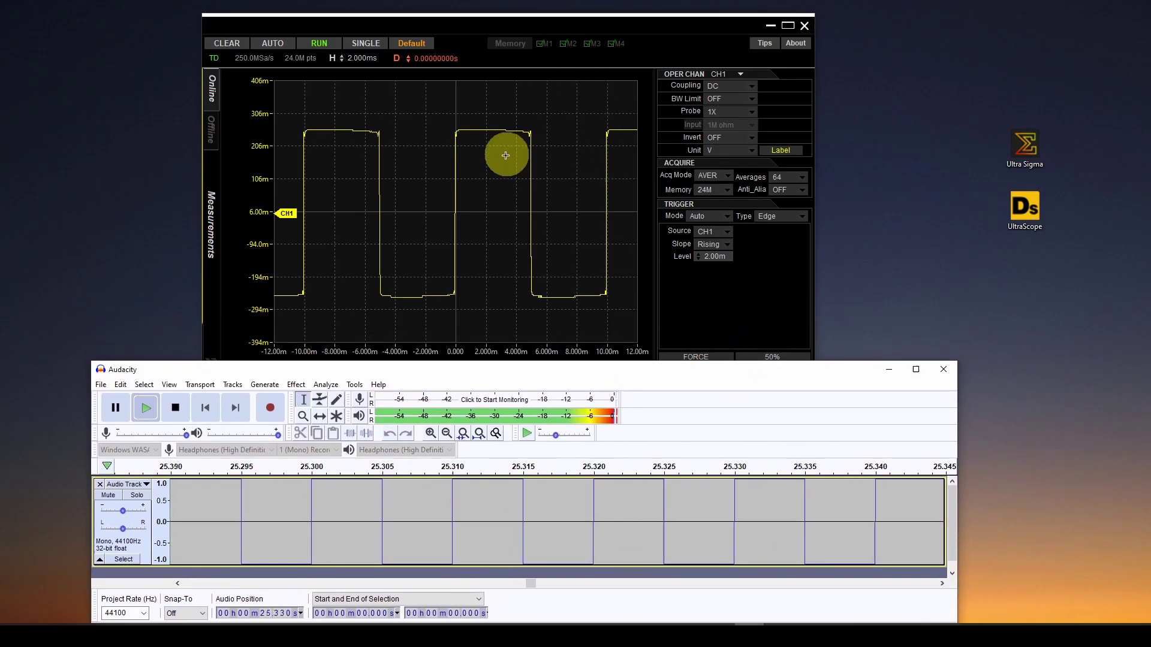
{"action": "left_click", "coordinate": [478, 165]}
{"action": "right_click", "coordinate": [480, 166]}
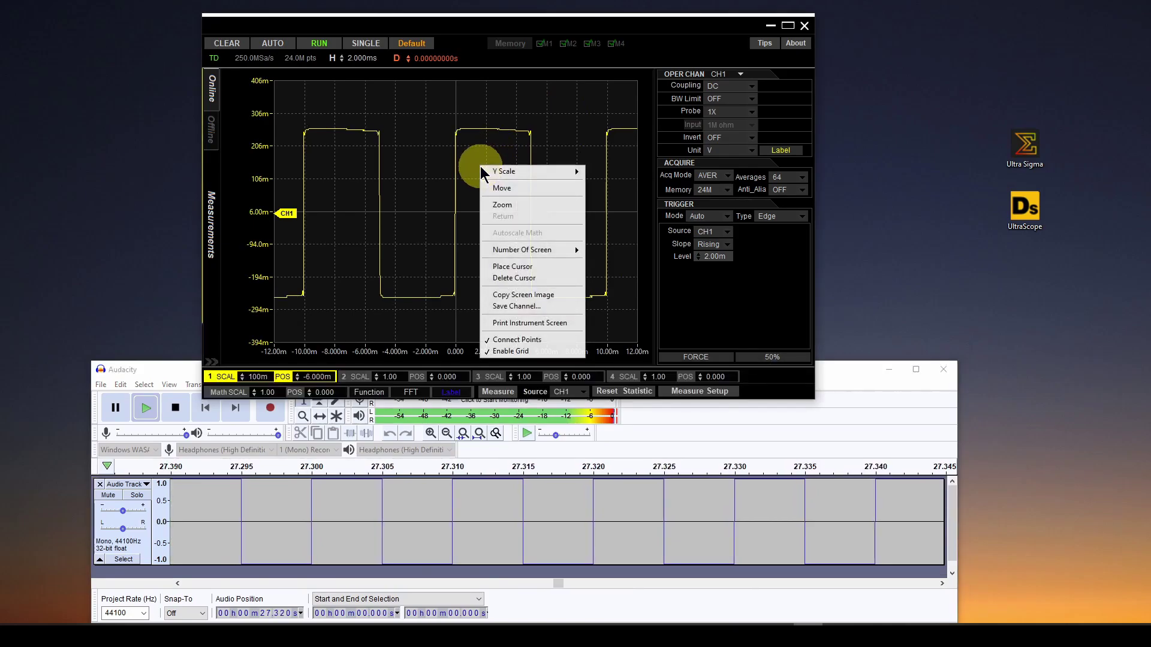
{"action": "left_click", "coordinate": [504, 308]}
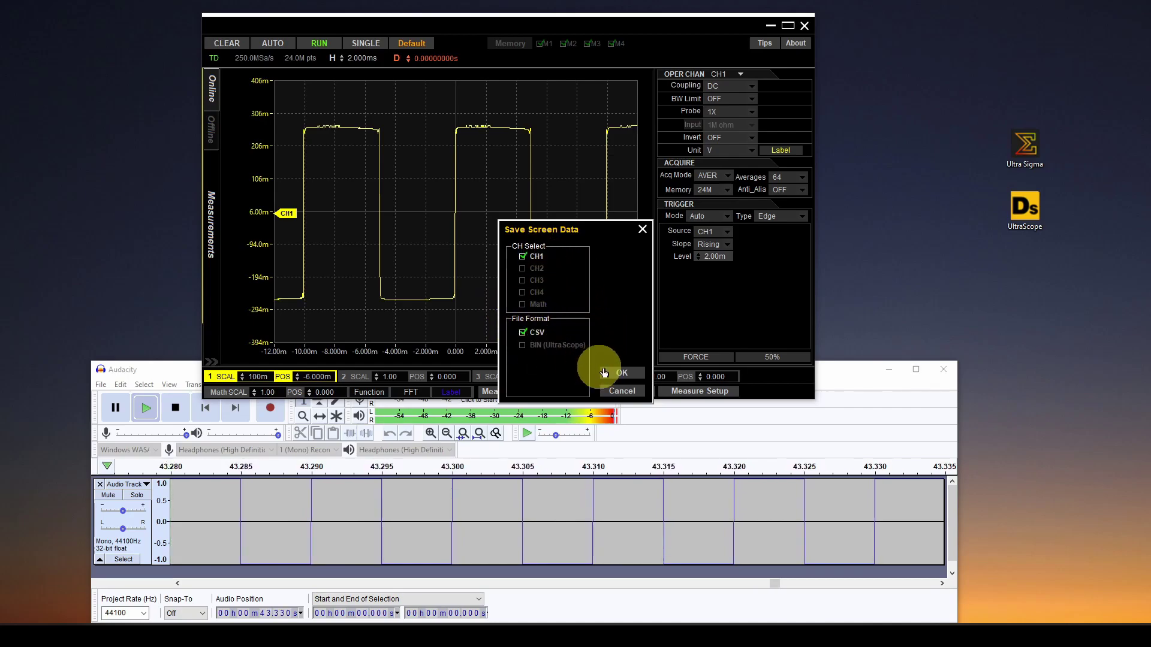
{"action": "left_click", "coordinate": [642, 232]}
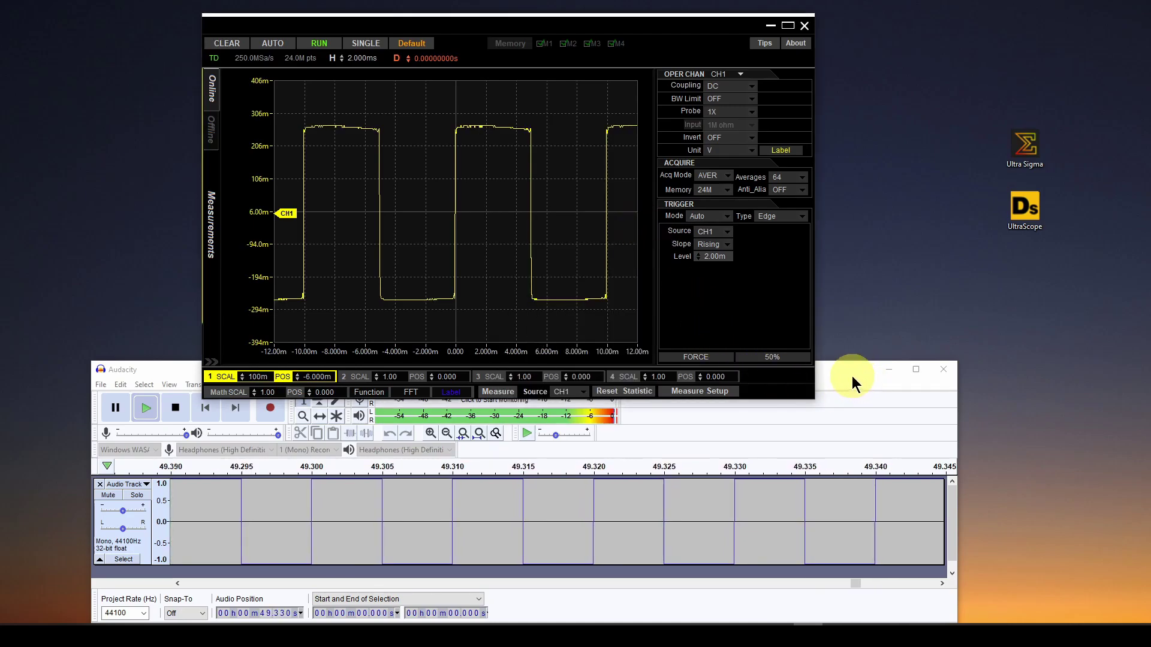
Step: Reposition Audacity over the scope while the 55-second tone ends and CH1 drops to ±100 mV
{"action": "left_click_drag", "start_coordinate": [851, 376], "coordinate": [851, 369]}
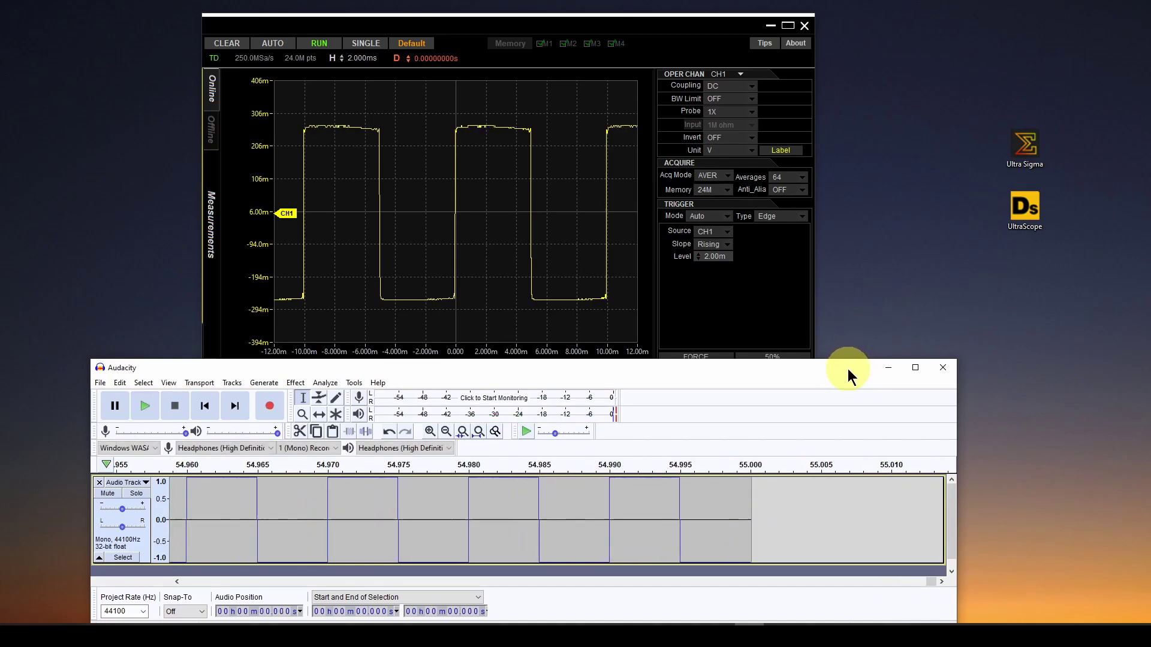
{"action": "left_click_drag", "start_coordinate": [848, 369], "coordinate": [857, 364]}
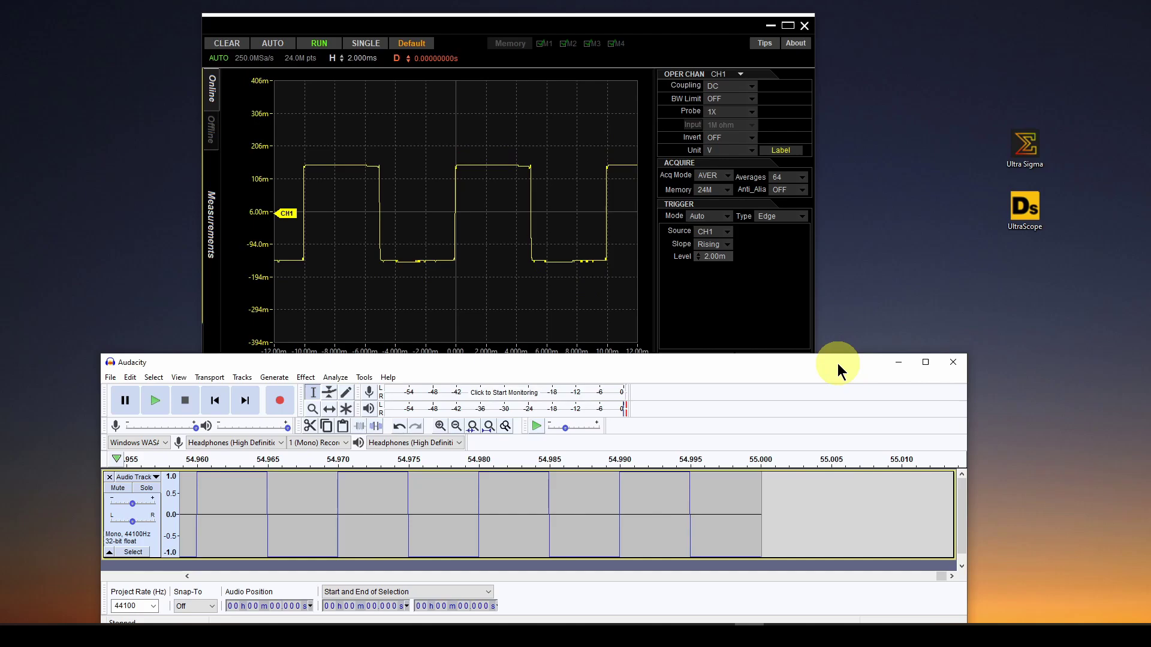
{"action": "left_click_drag", "start_coordinate": [837, 363], "coordinate": [853, 346]}
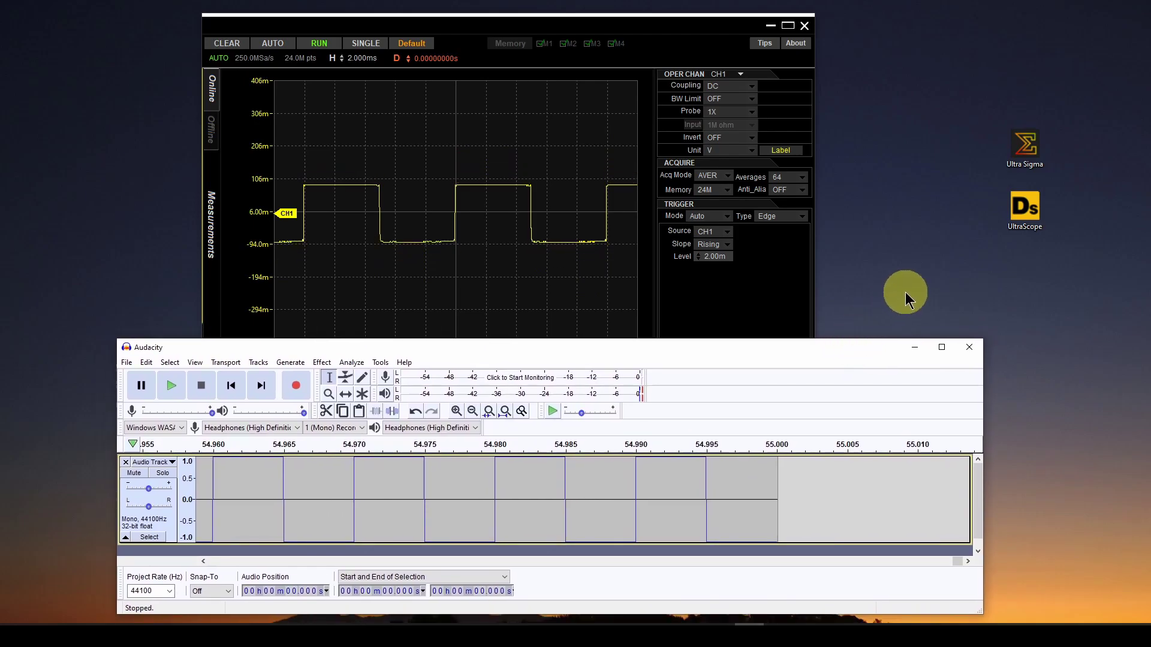